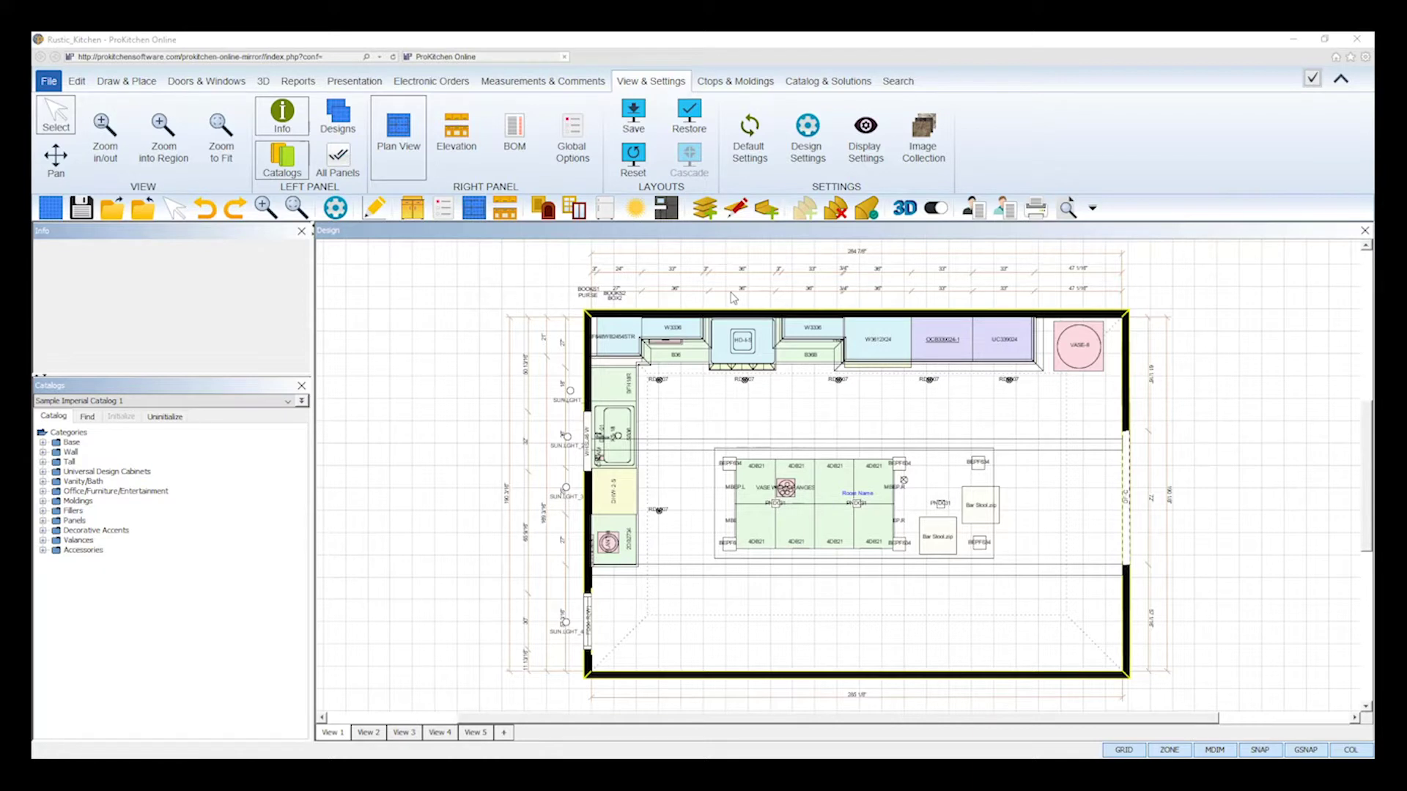
Open the Electronic Orders options to reach the ProKitchen Software QuickBooks Online dashboard.
click(431, 80)
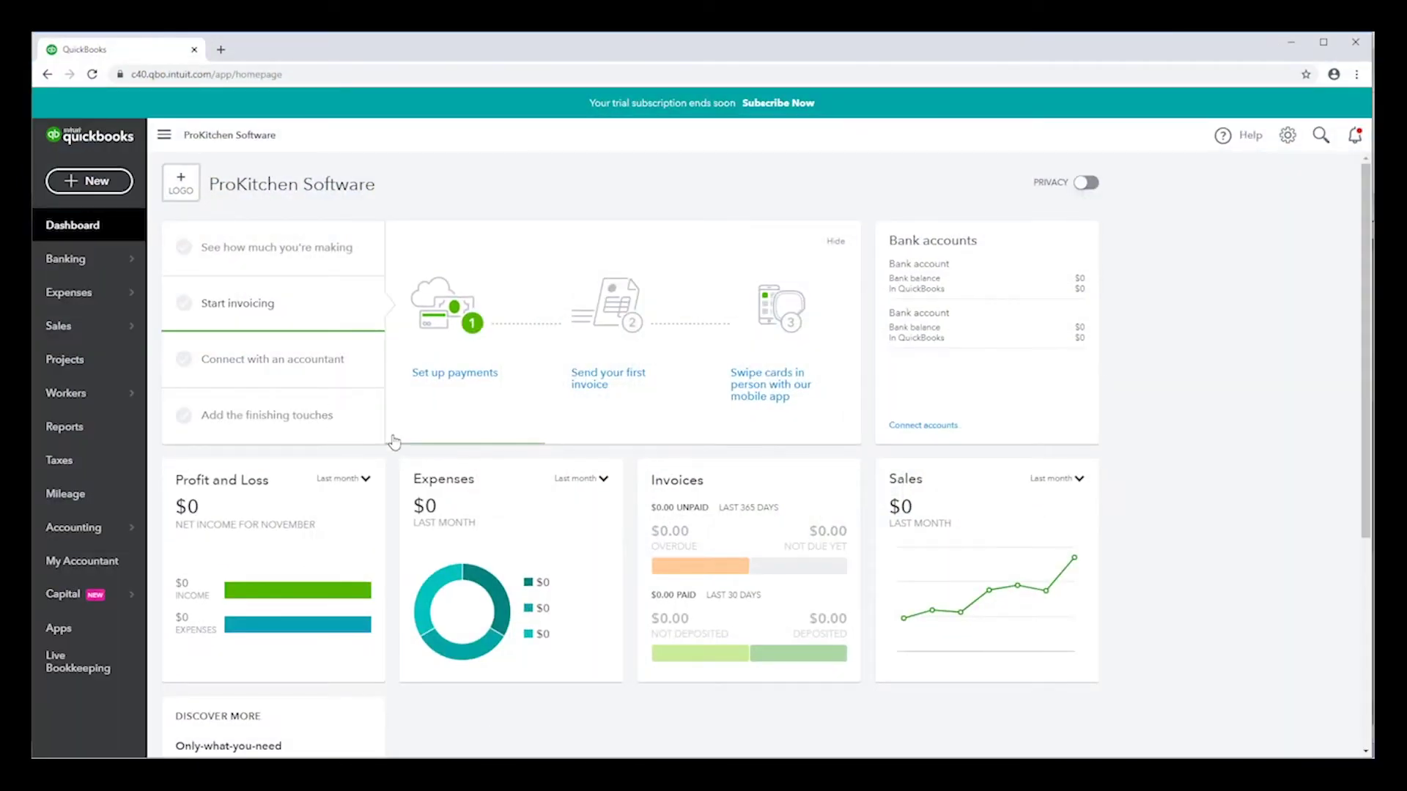
Preview the Customers Online export list, cancel without exporting, and bring back View & Settings.
click(1292, 45)
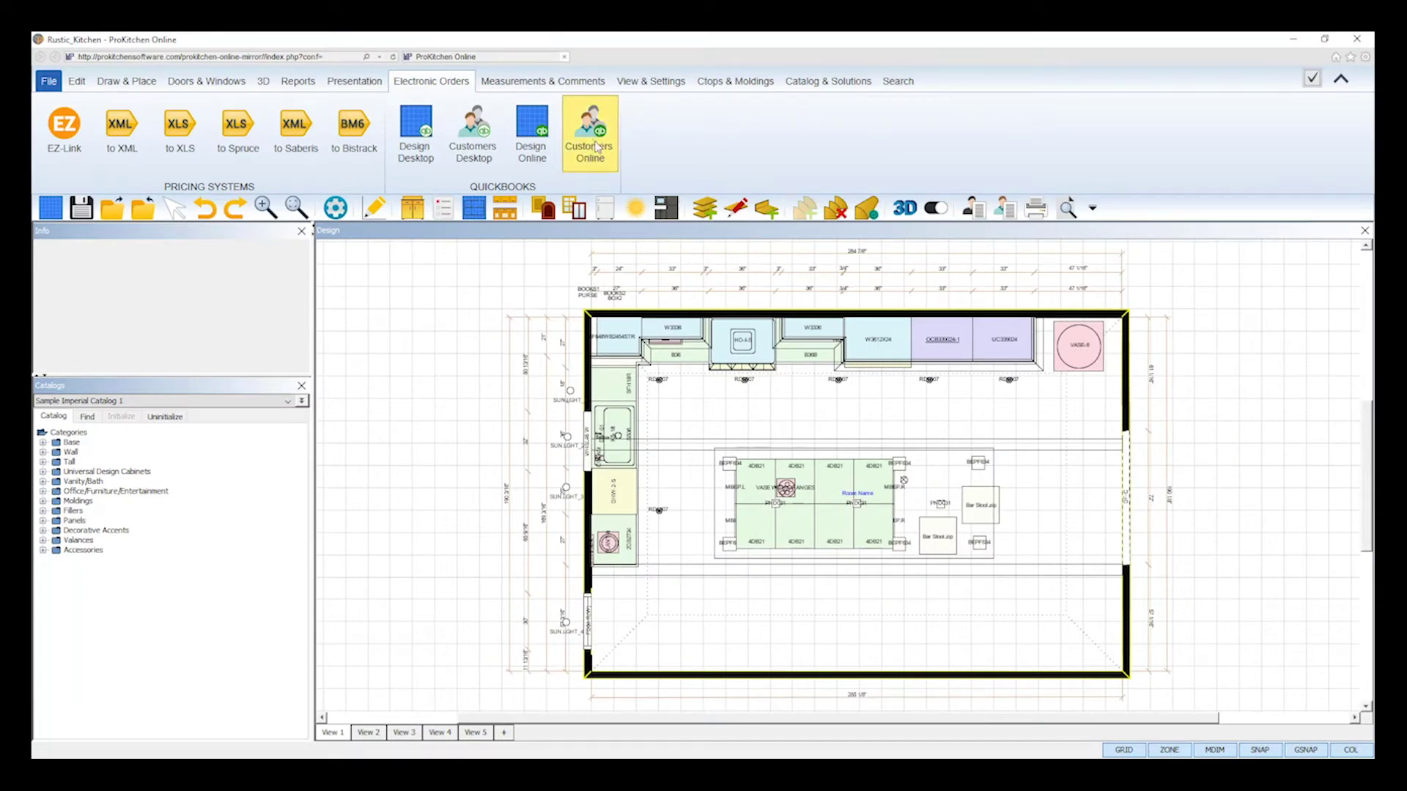
click(596, 146)
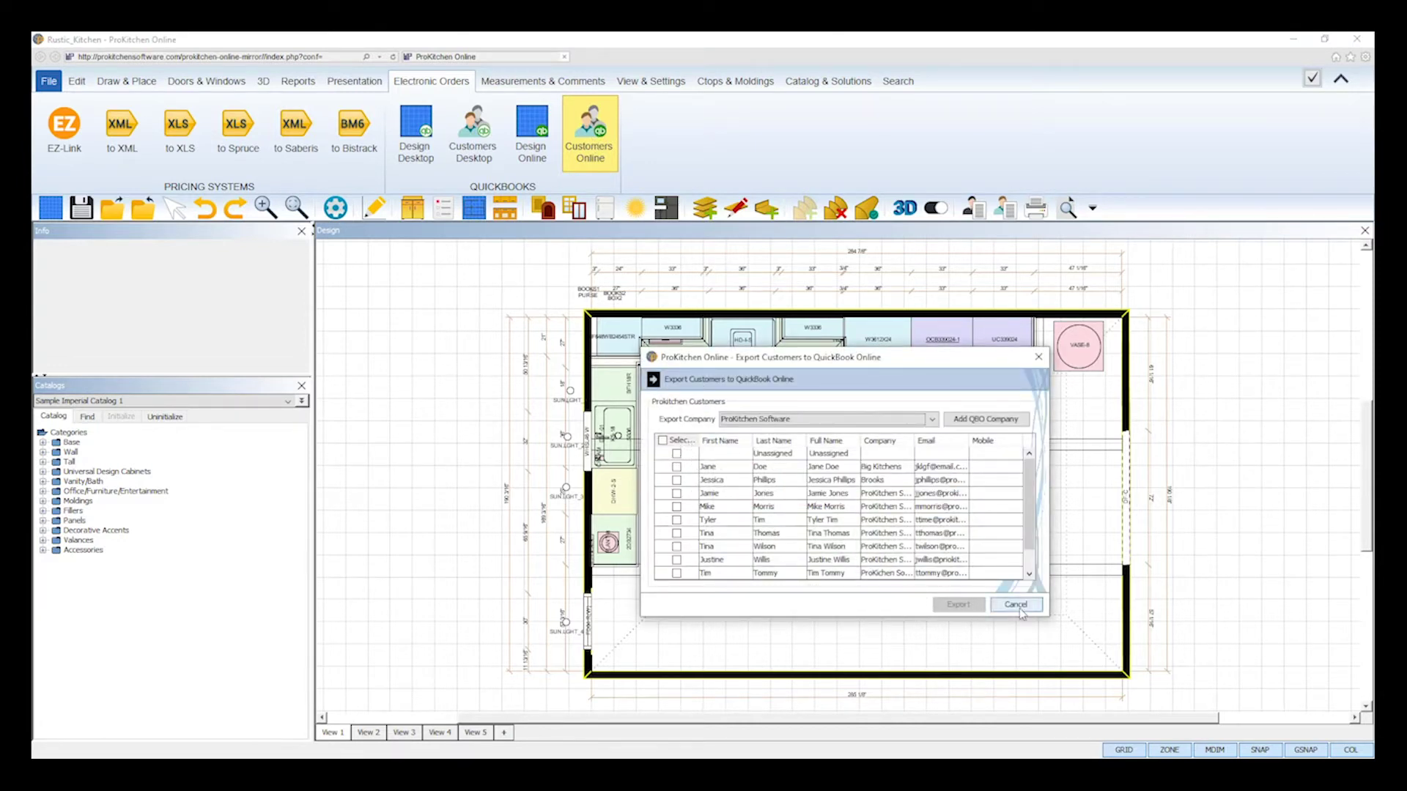
click(1039, 359)
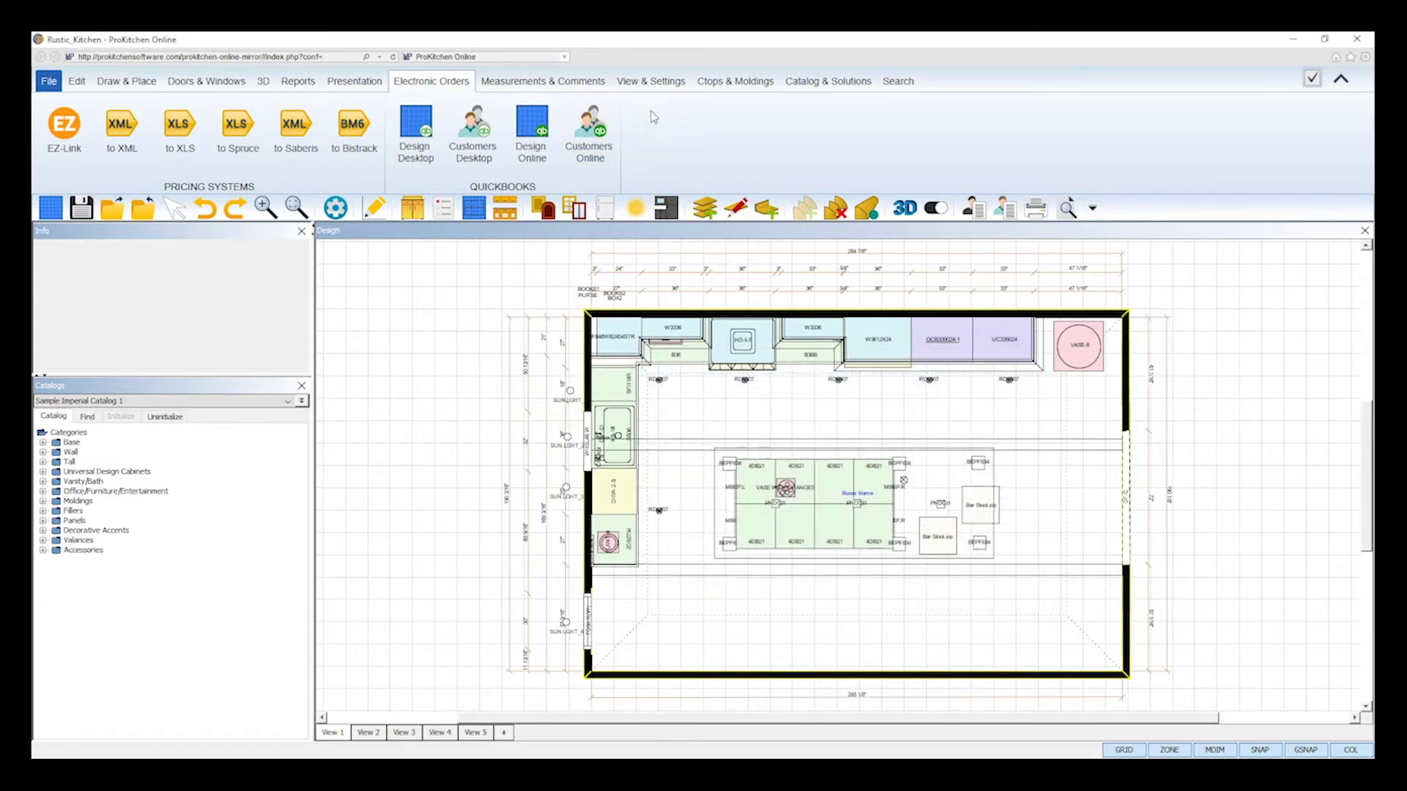
click(650, 80)
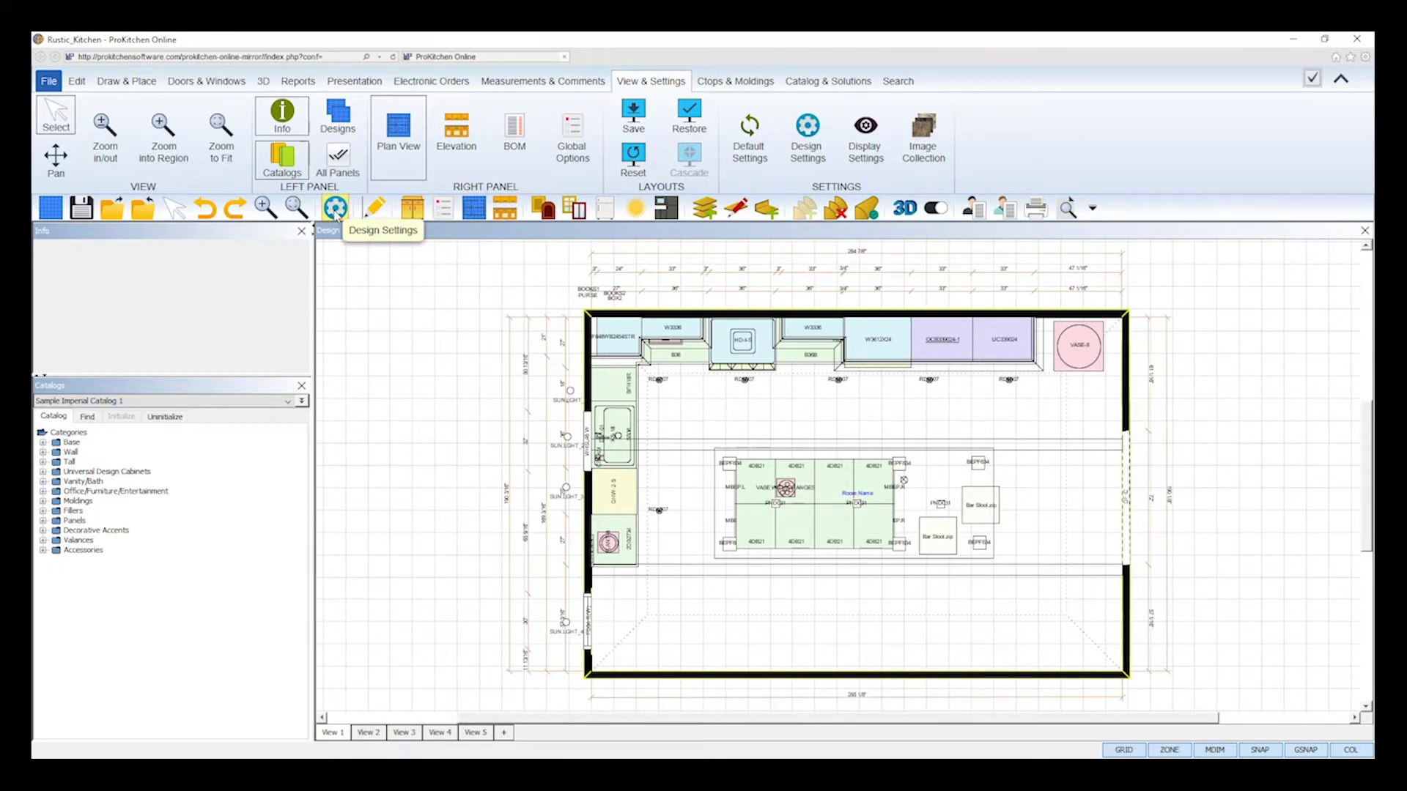
click(336, 212)
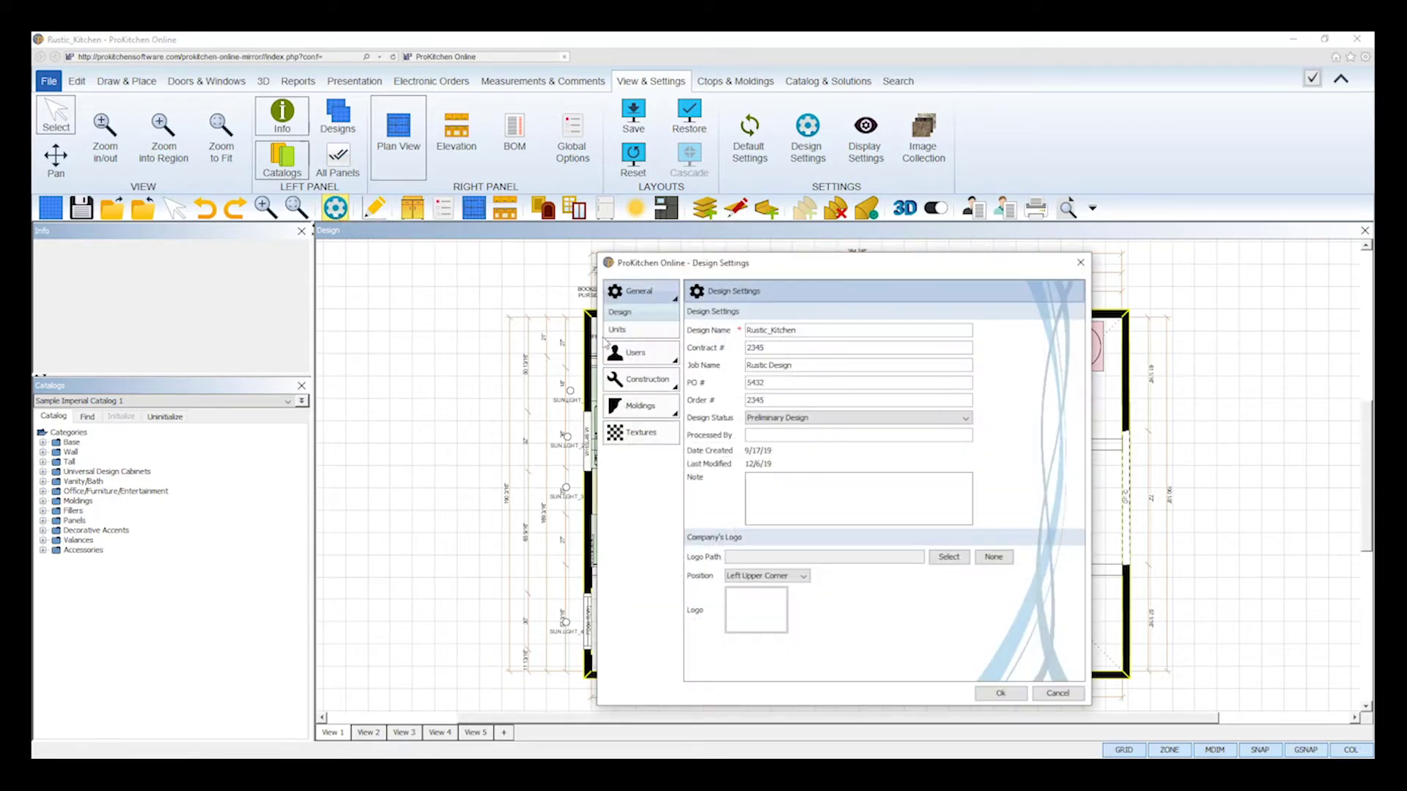
click(626, 355)
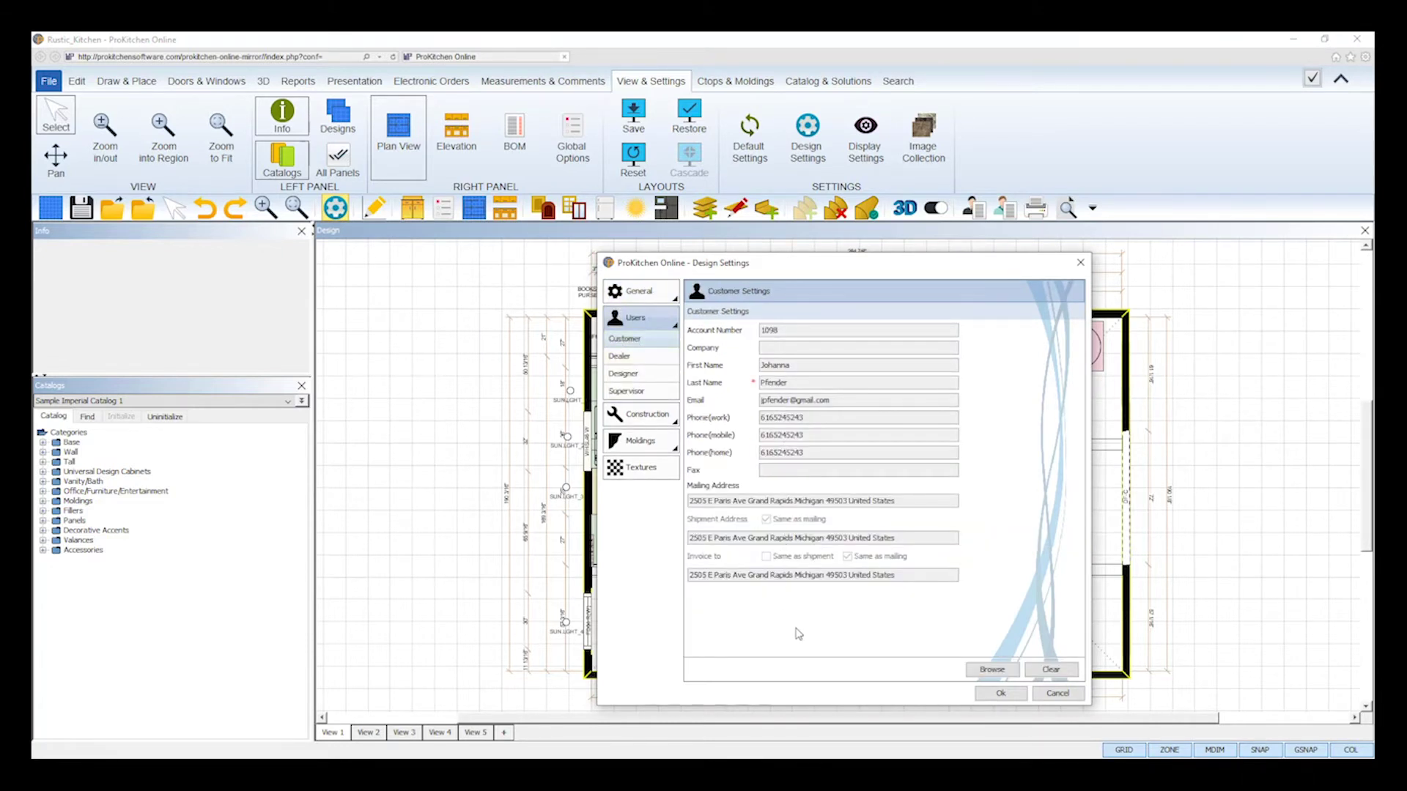
click(1008, 698)
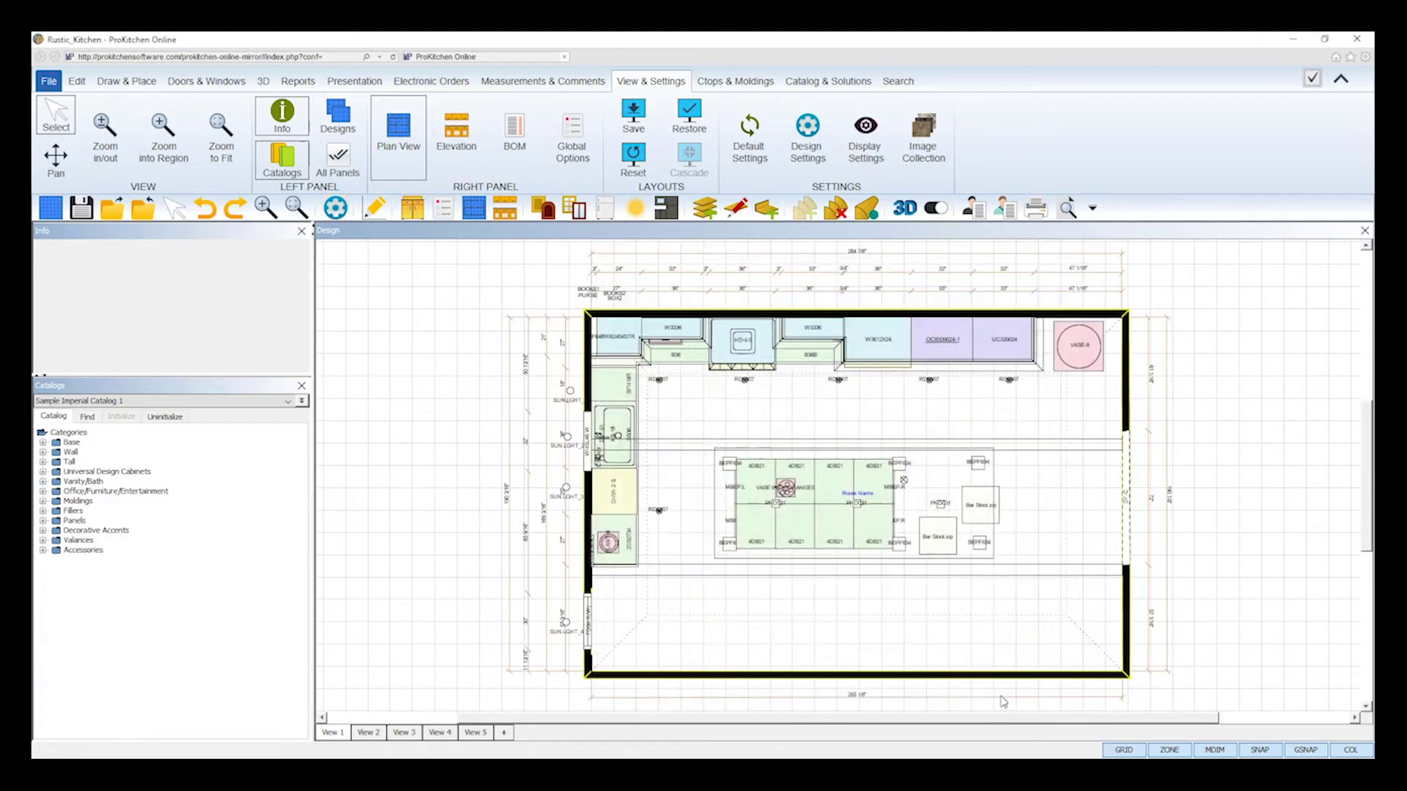
Start the Design Online export with ProKitchen Software as export company, then begin connecting another company.
click(442, 83)
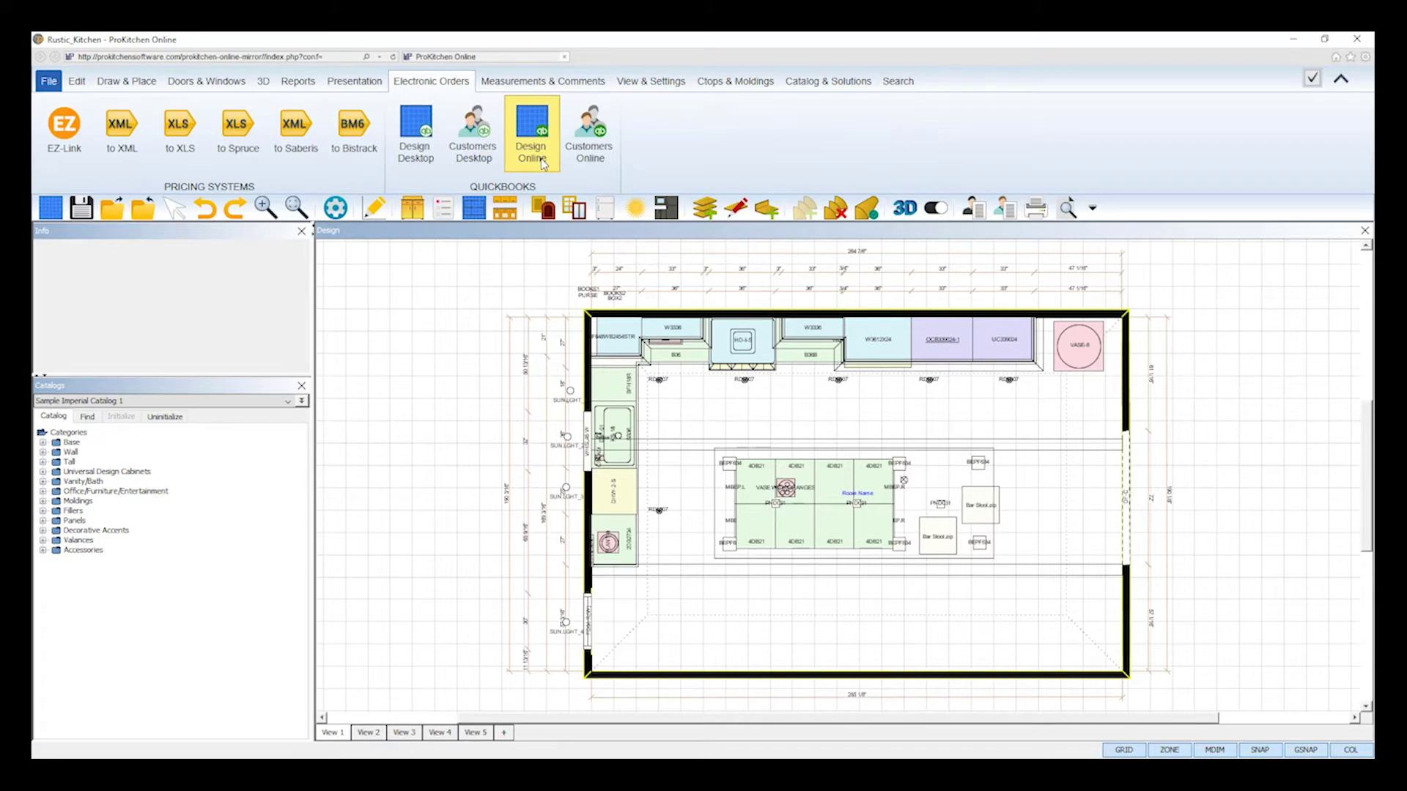
click(543, 163)
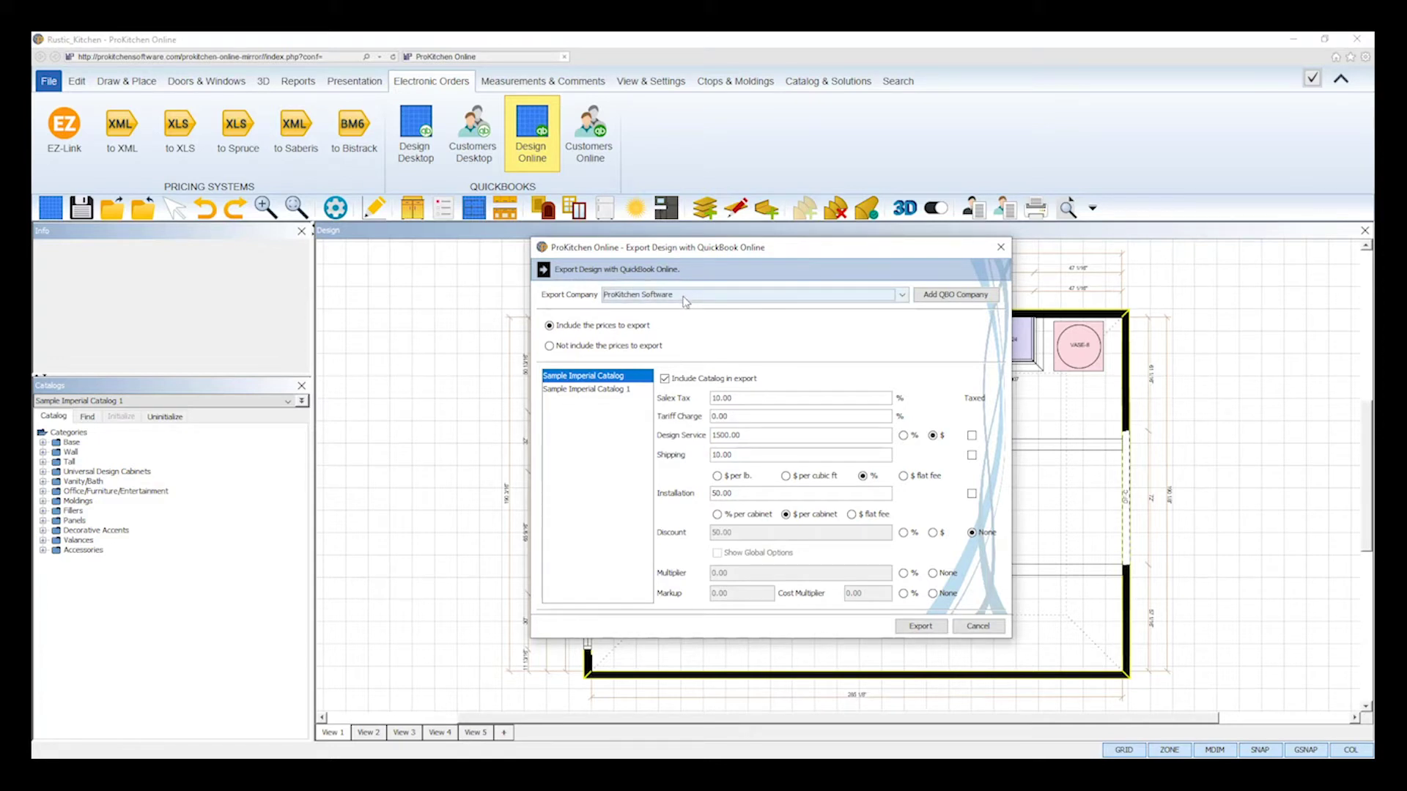
click(684, 299)
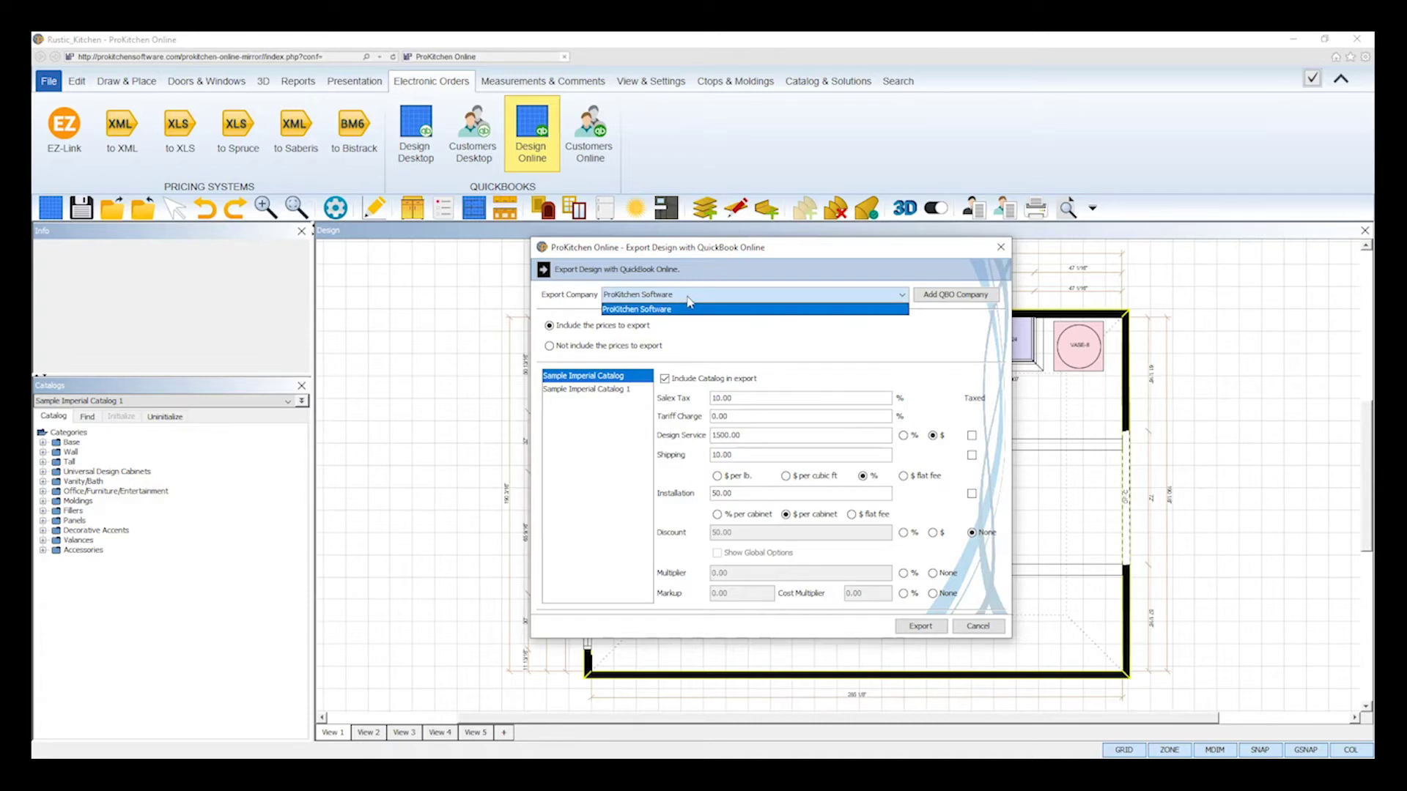
click(687, 297)
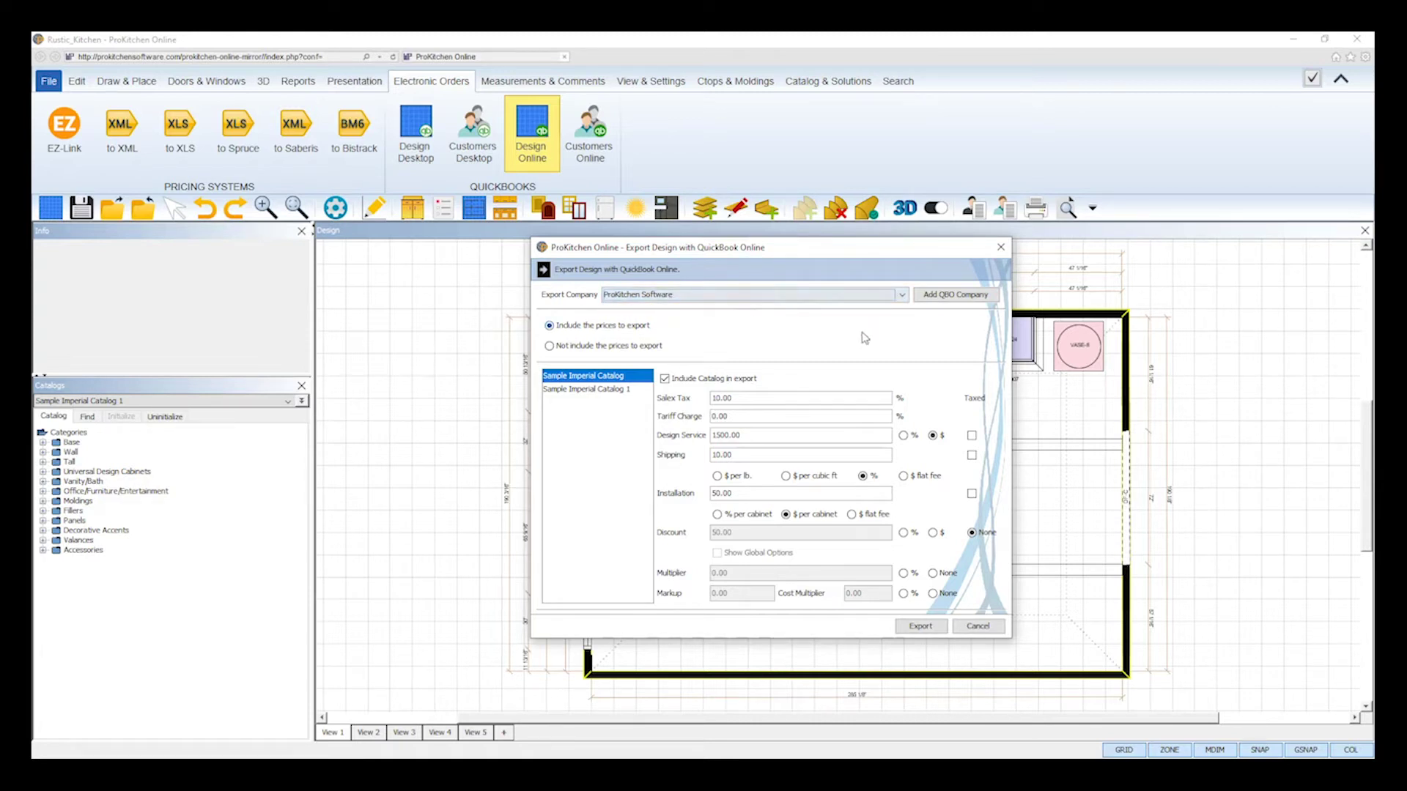
click(955, 295)
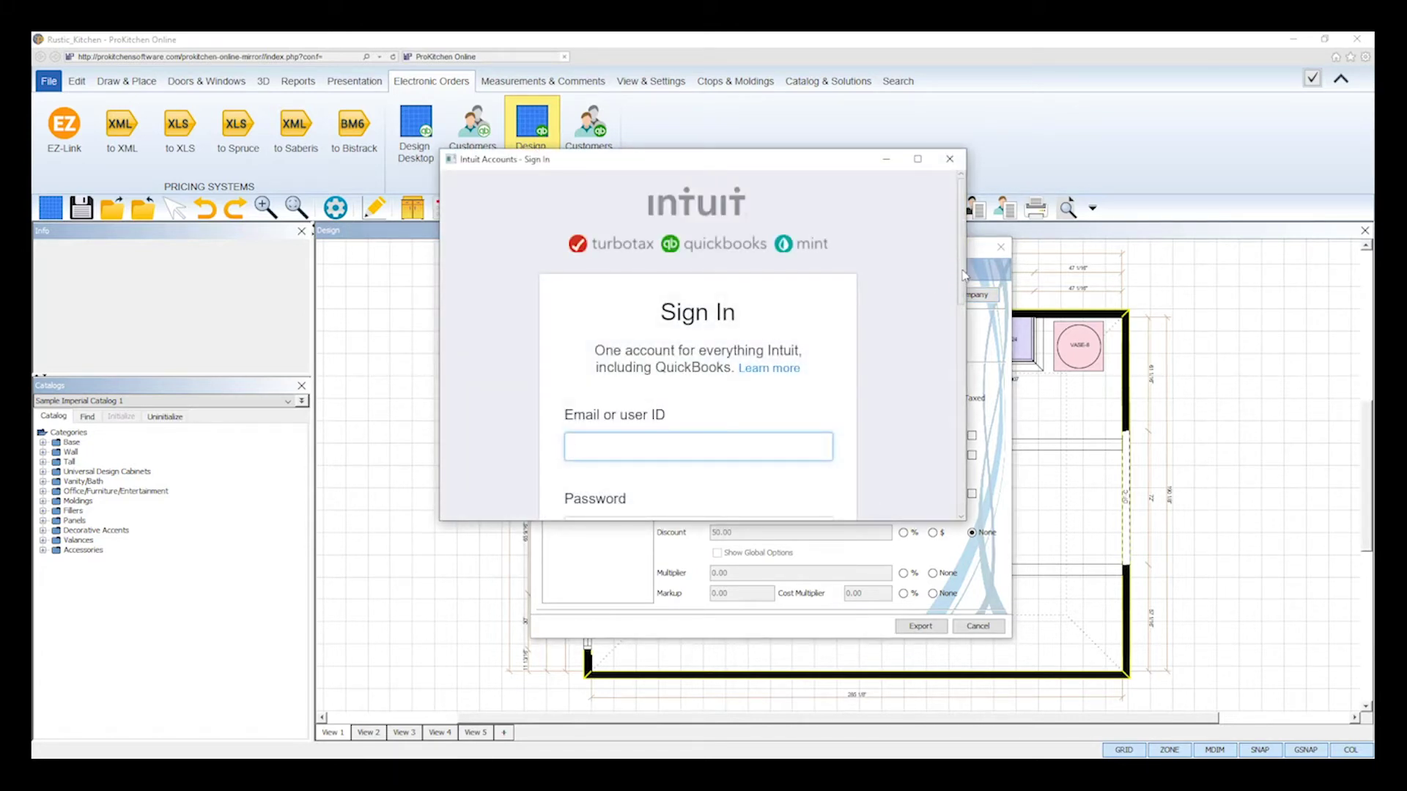
drag(955, 284, 965, 336)
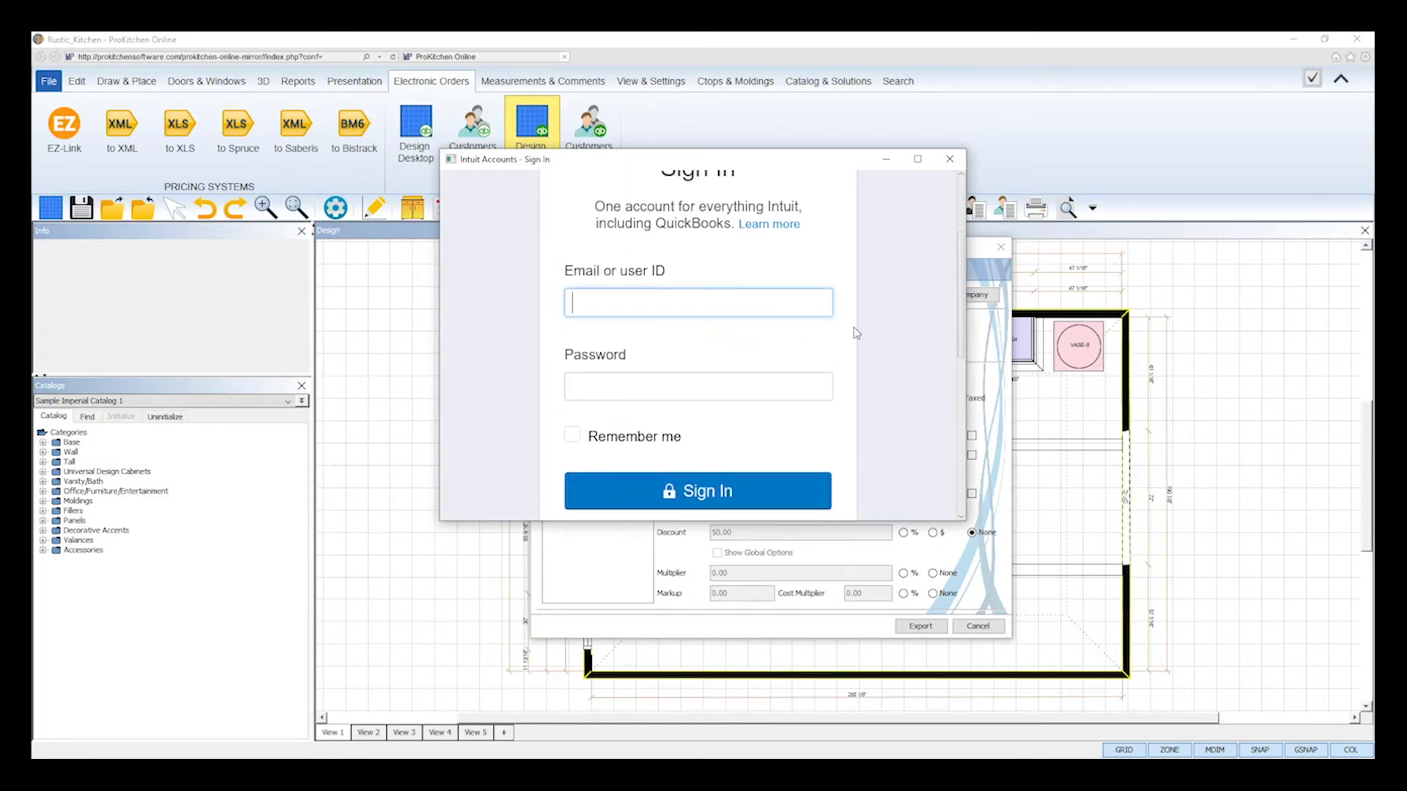
click(682, 389)
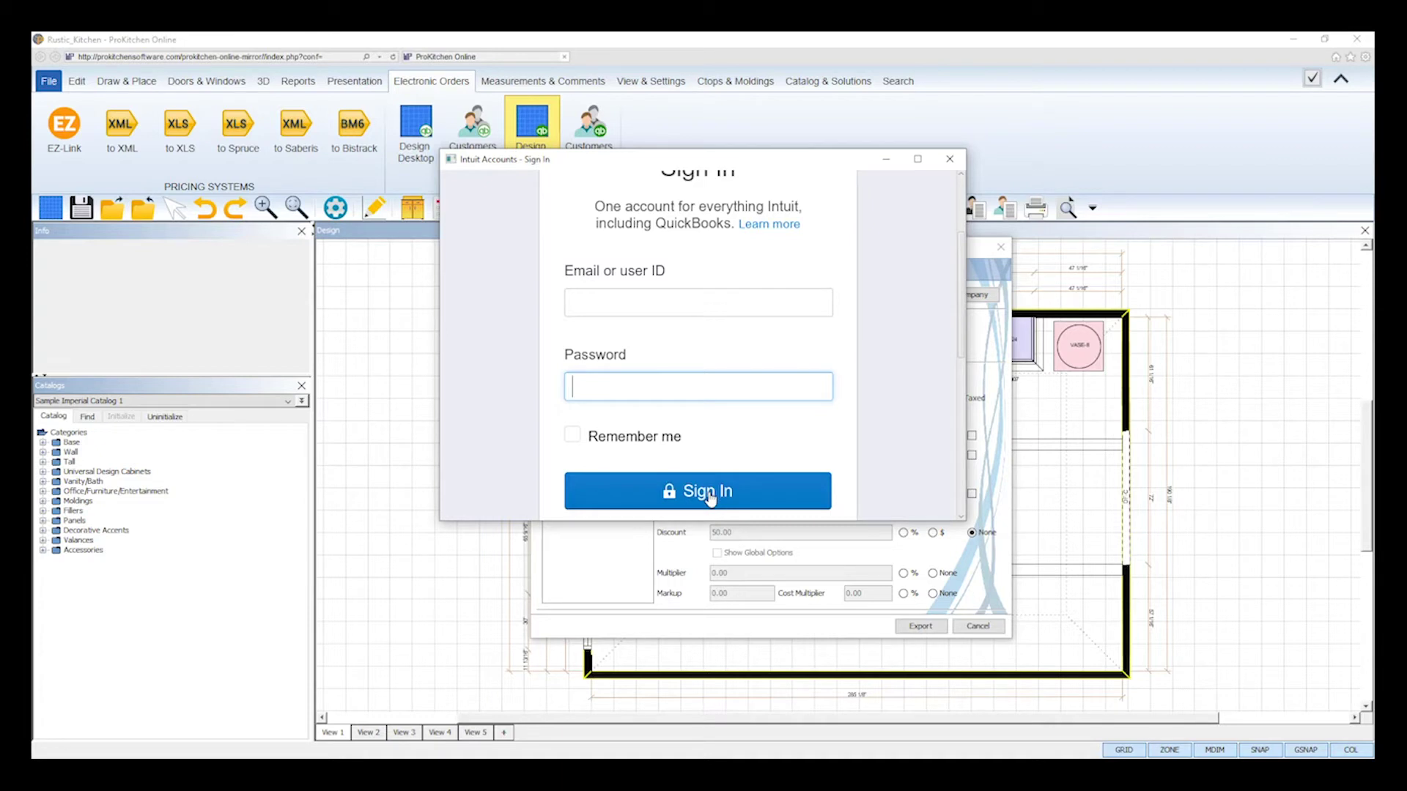
click(950, 160)
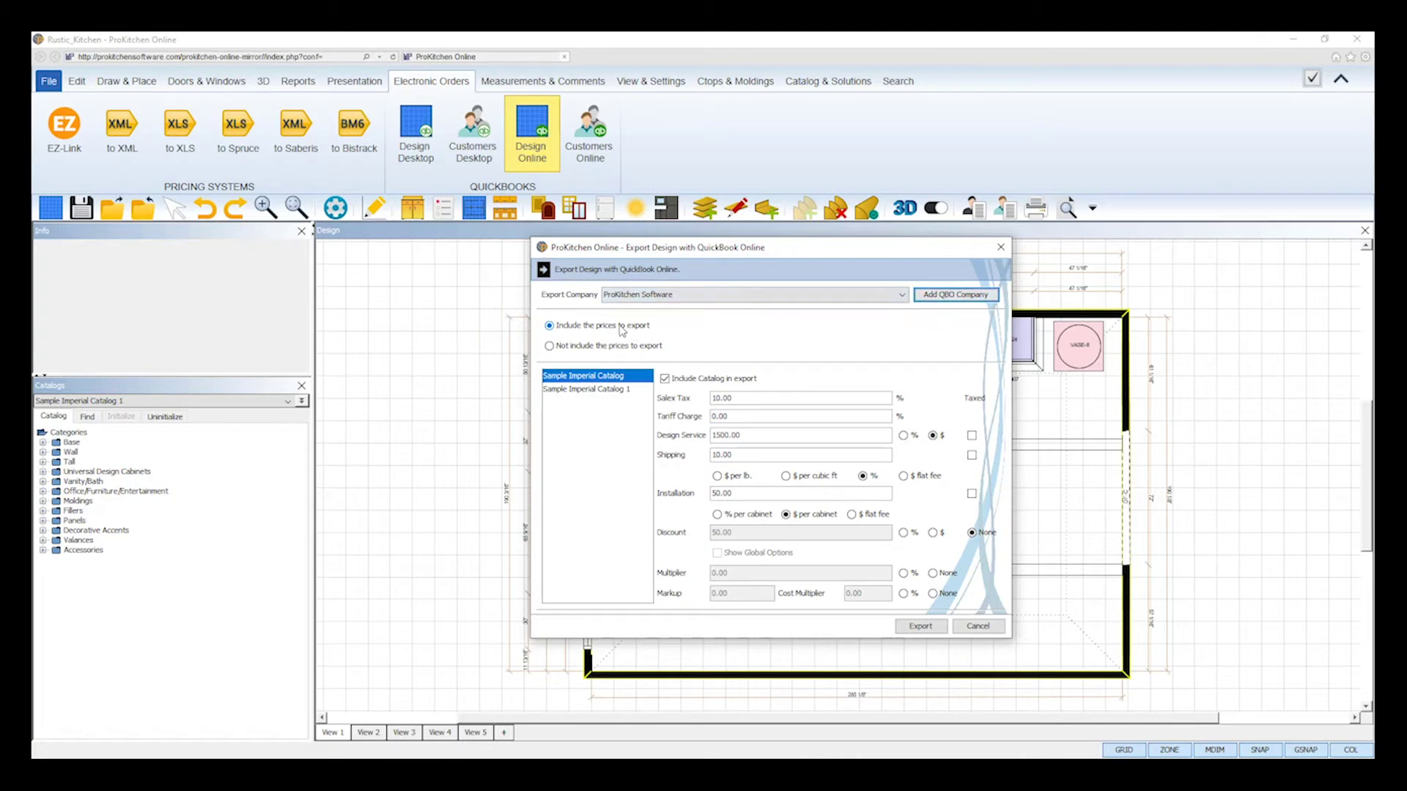
Keep prices included and review both Sample Imperial catalogs' pricing settings.
click(622, 349)
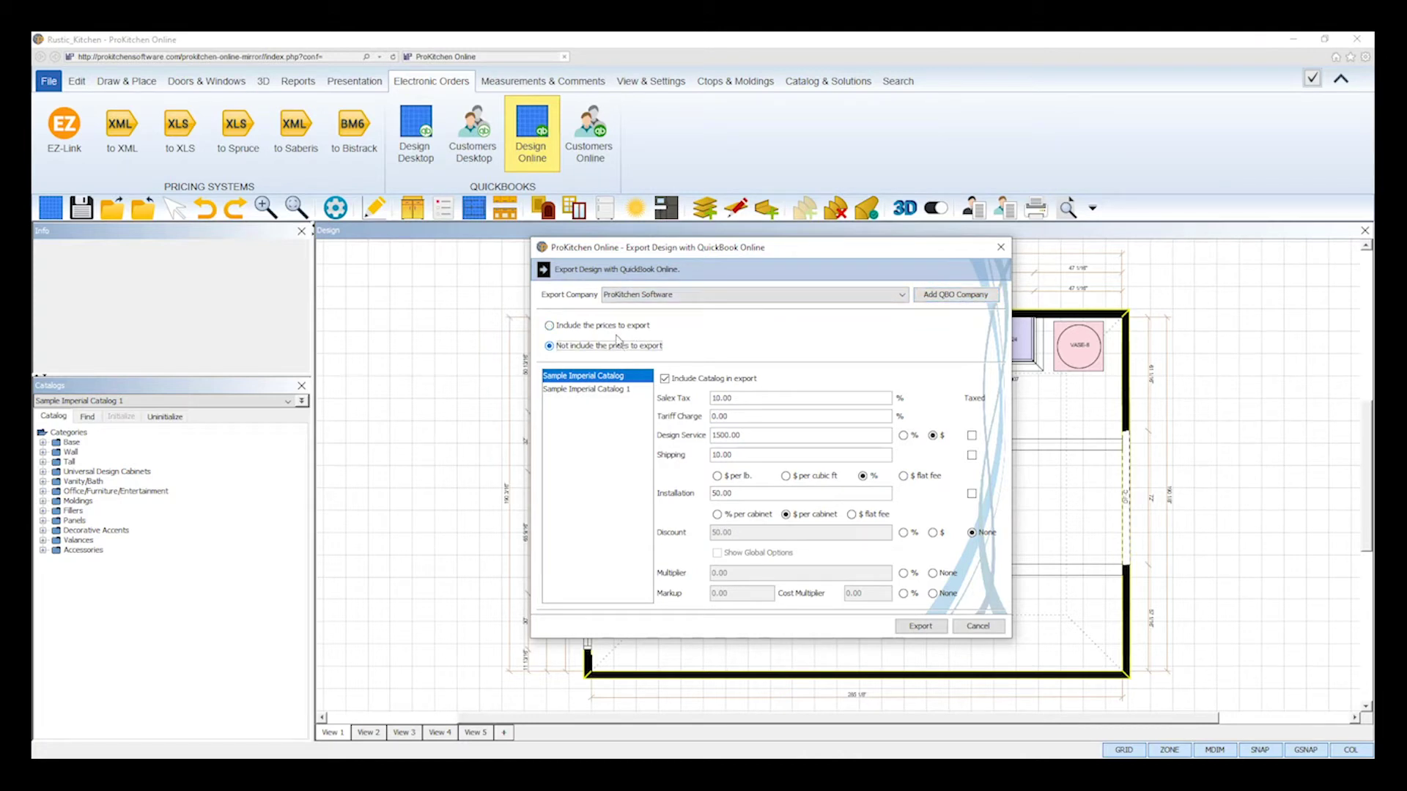
click(617, 327)
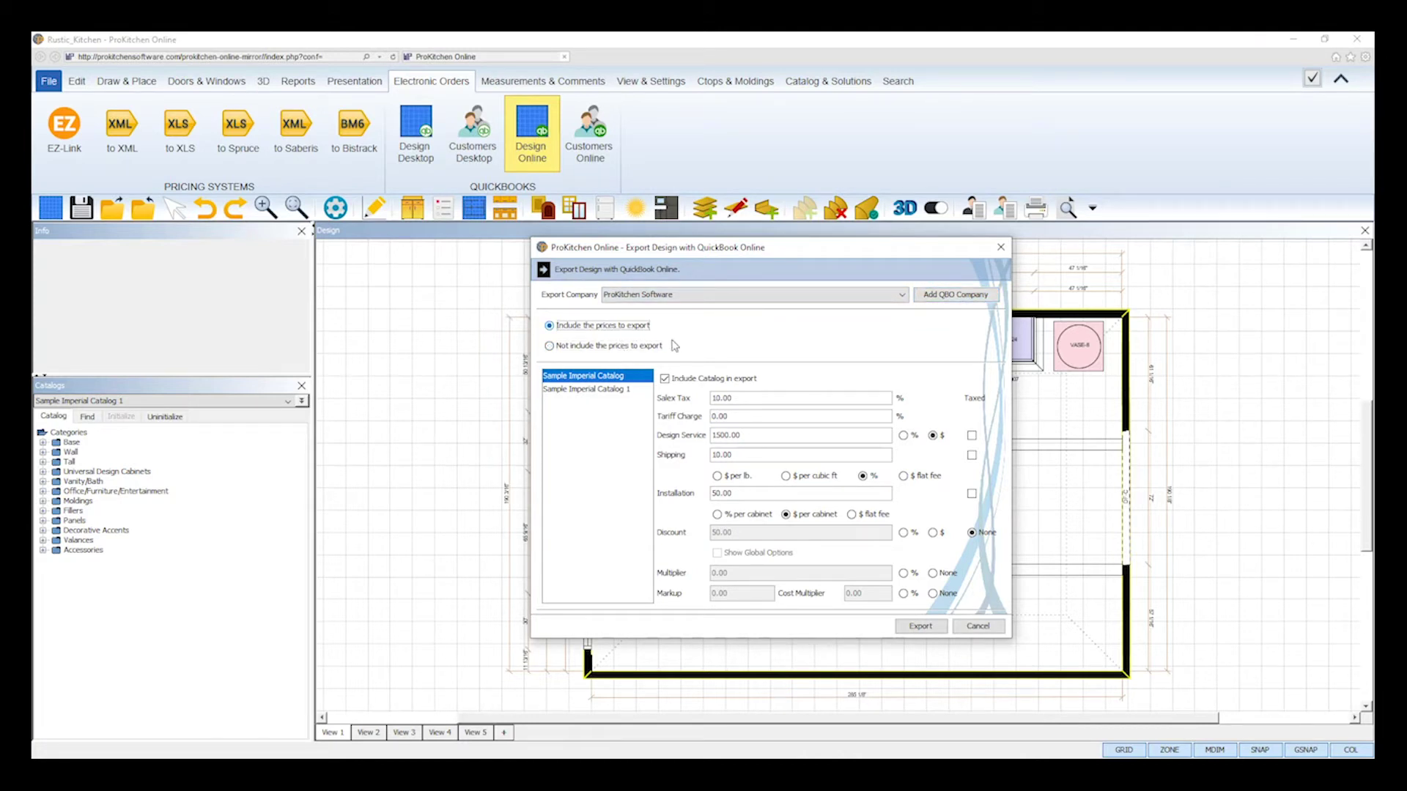
click(629, 390)
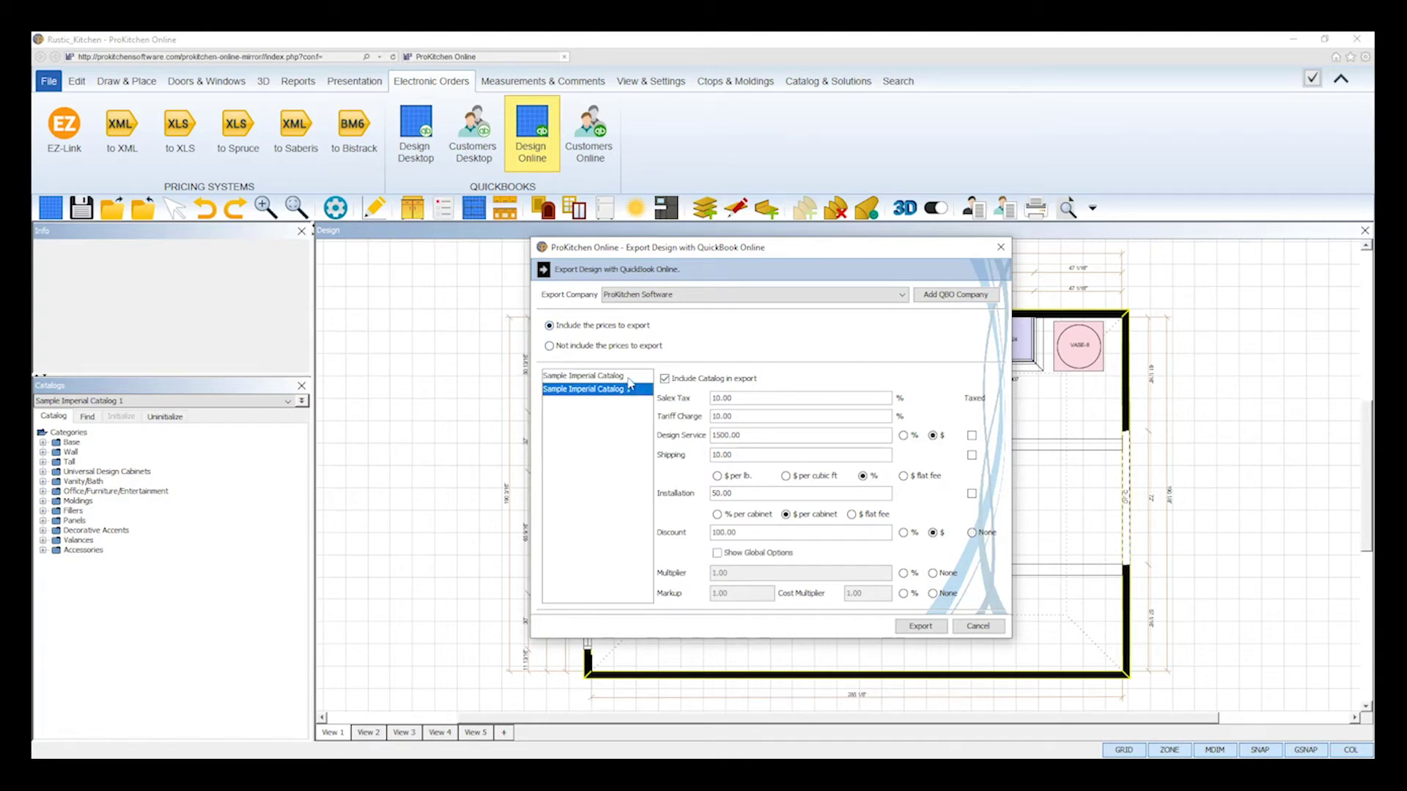
click(628, 377)
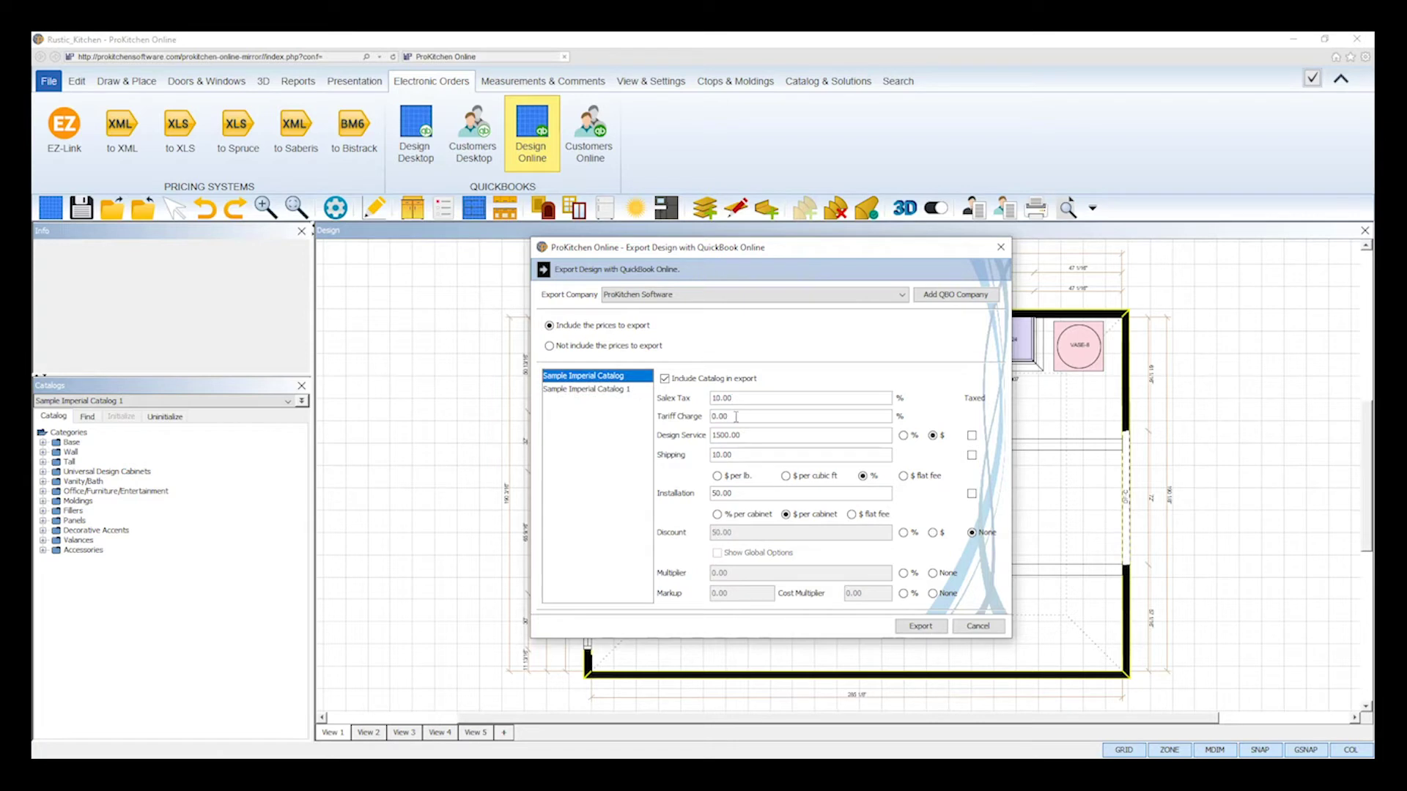
click(625, 390)
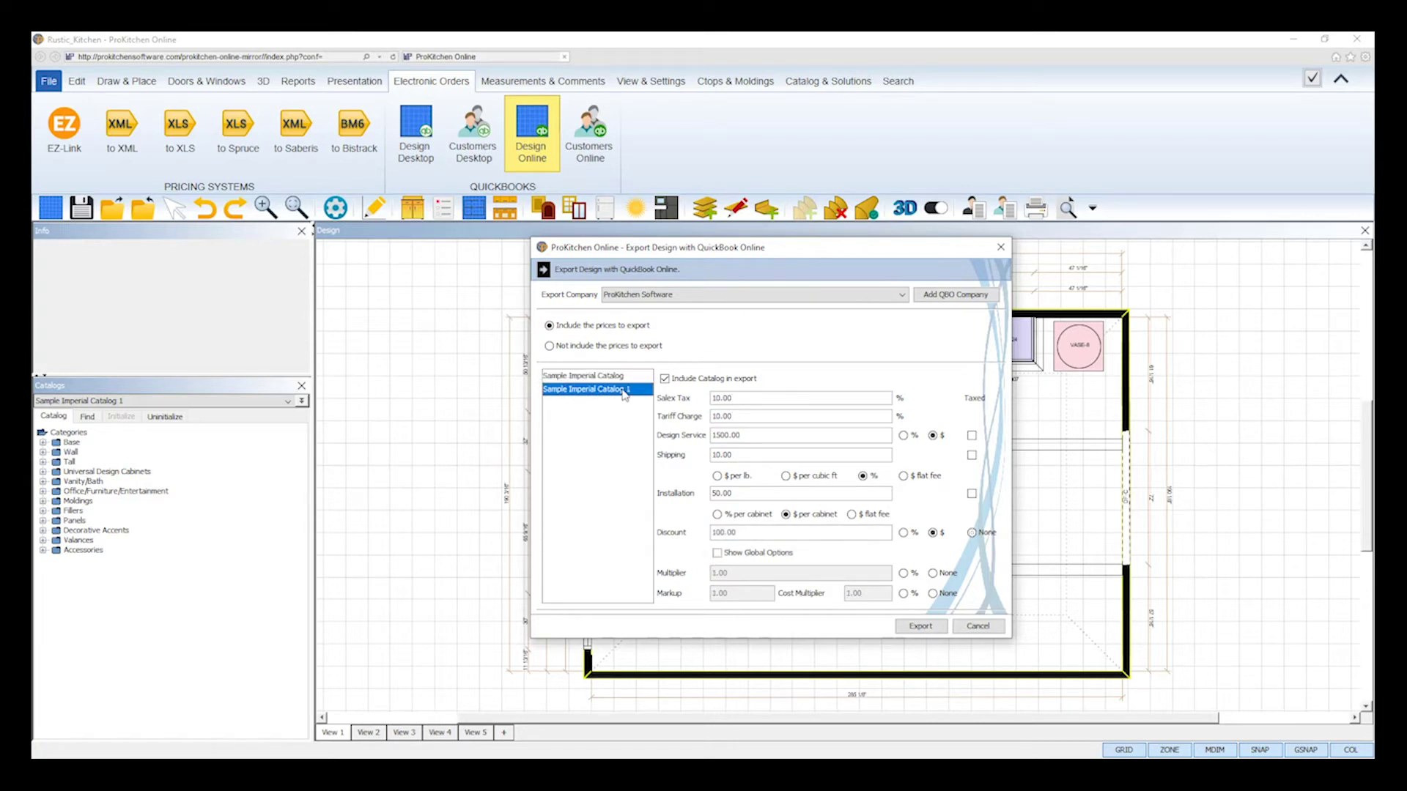
Clear Catalog 1's tariff charge, set its discount to None, and mark both catalogs for inclusion.
drag(744, 416, 689, 407)
key(BackSpace)
click(972, 532)
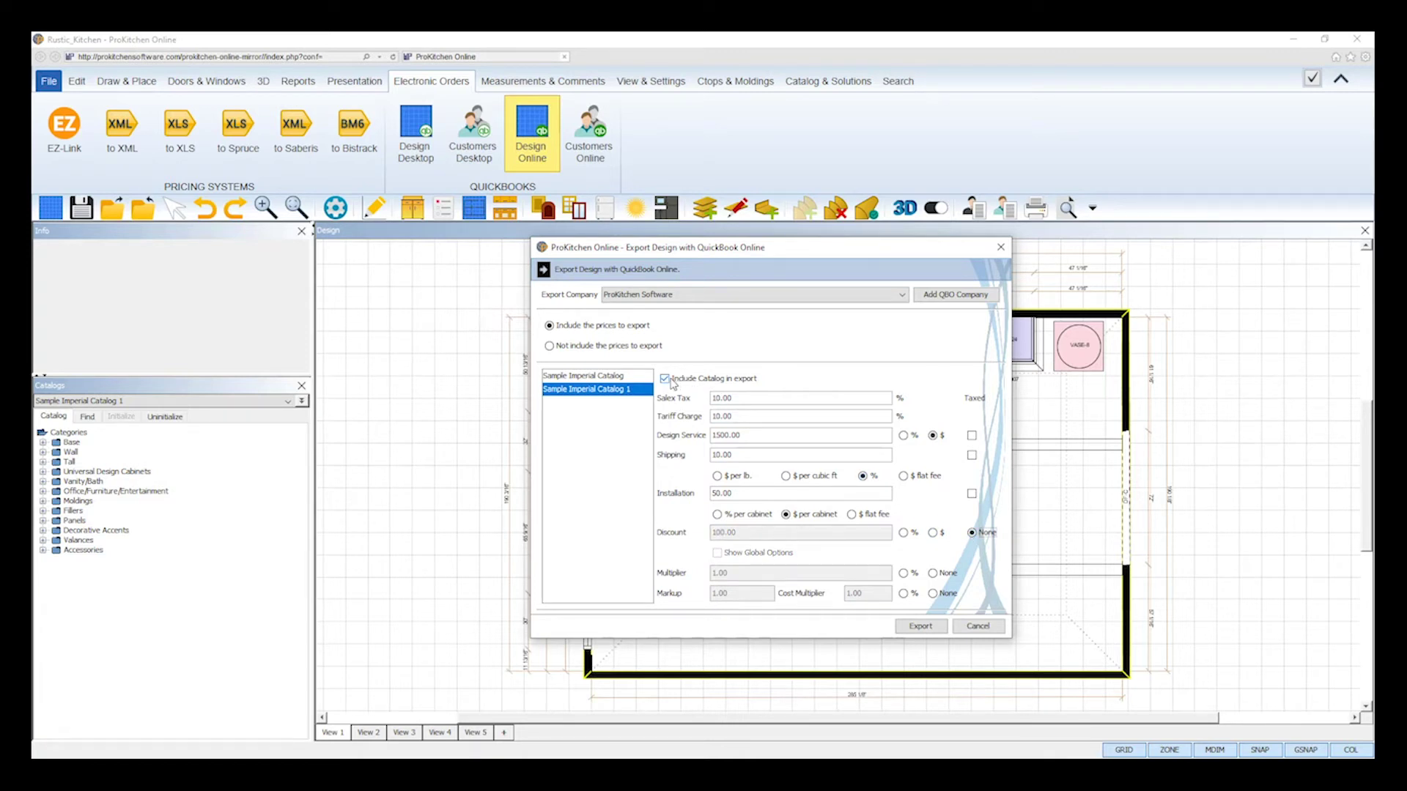
click(668, 385)
click(622, 377)
click(665, 380)
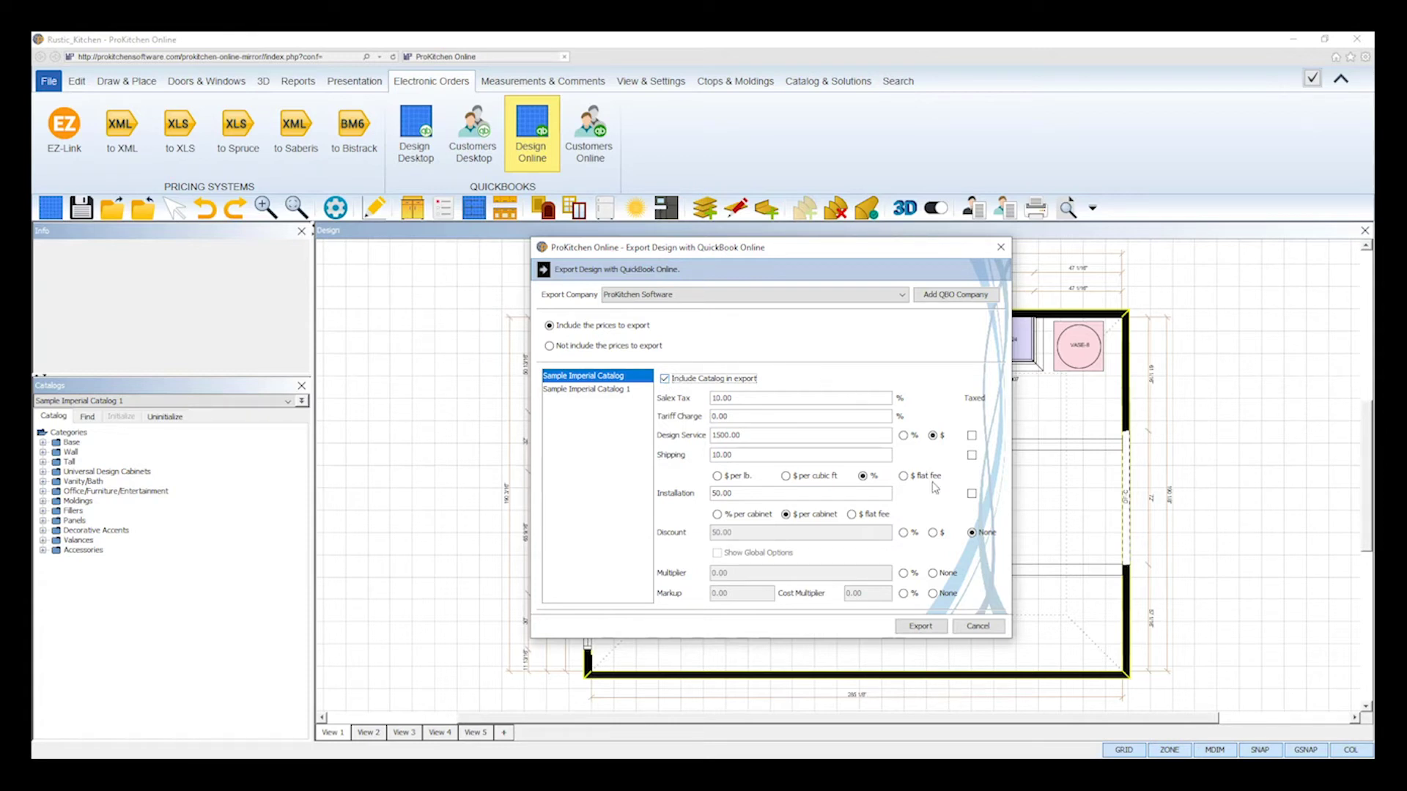
Export the design to QuickBooks Online and acknowledge the Export design complete message.
click(921, 627)
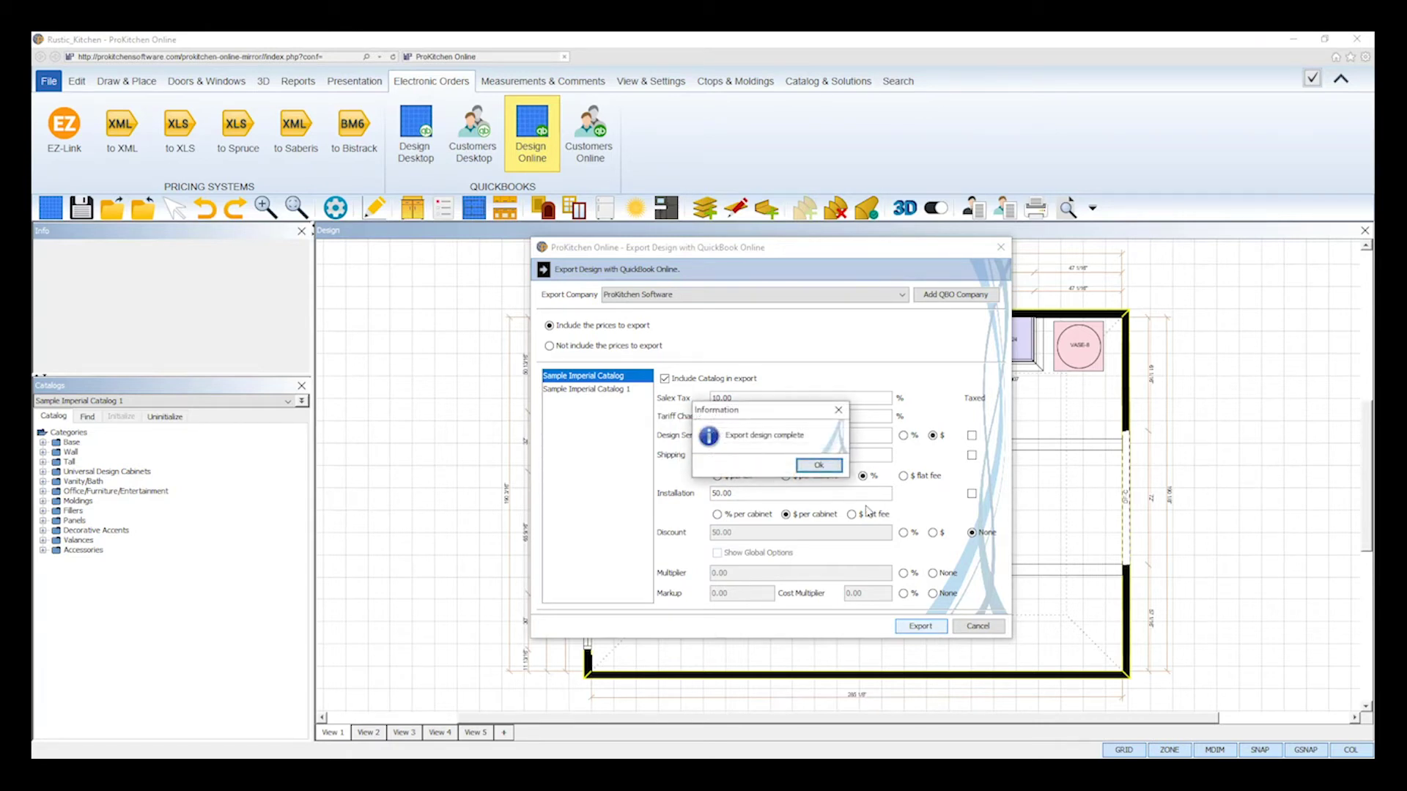
click(819, 465)
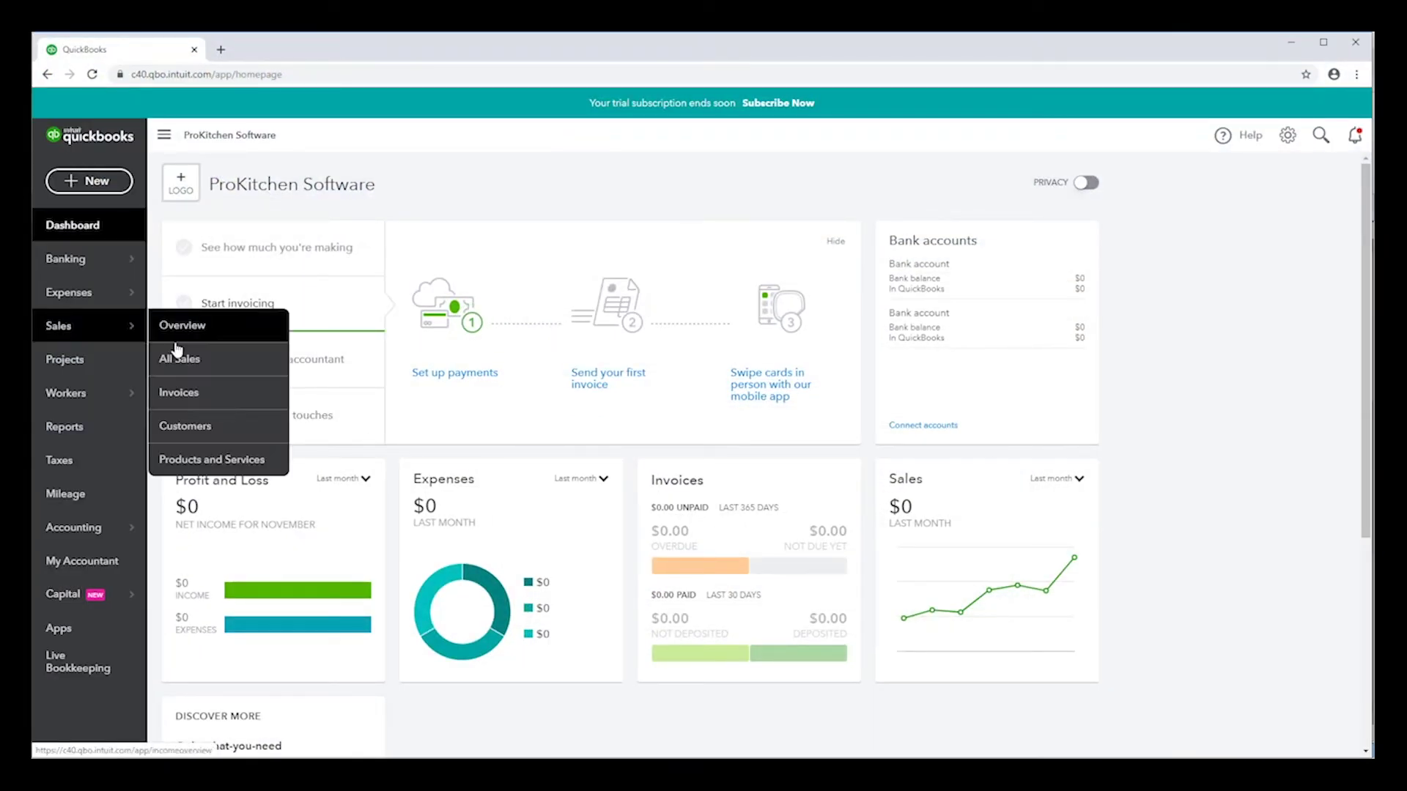
Open the exported $4,950.00 estimate from All Sales, scroll through its lines and totals, then close it.
click(179, 359)
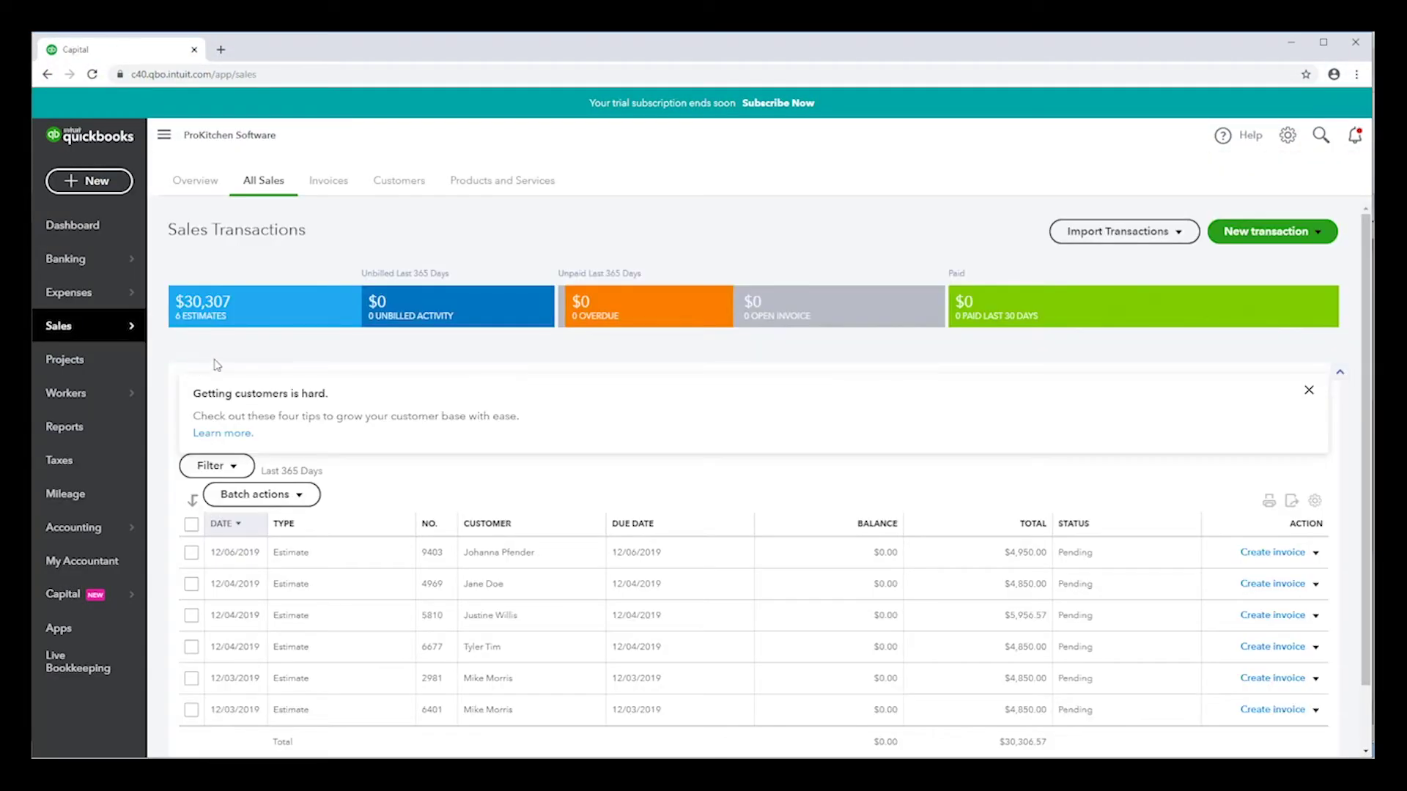
click(493, 561)
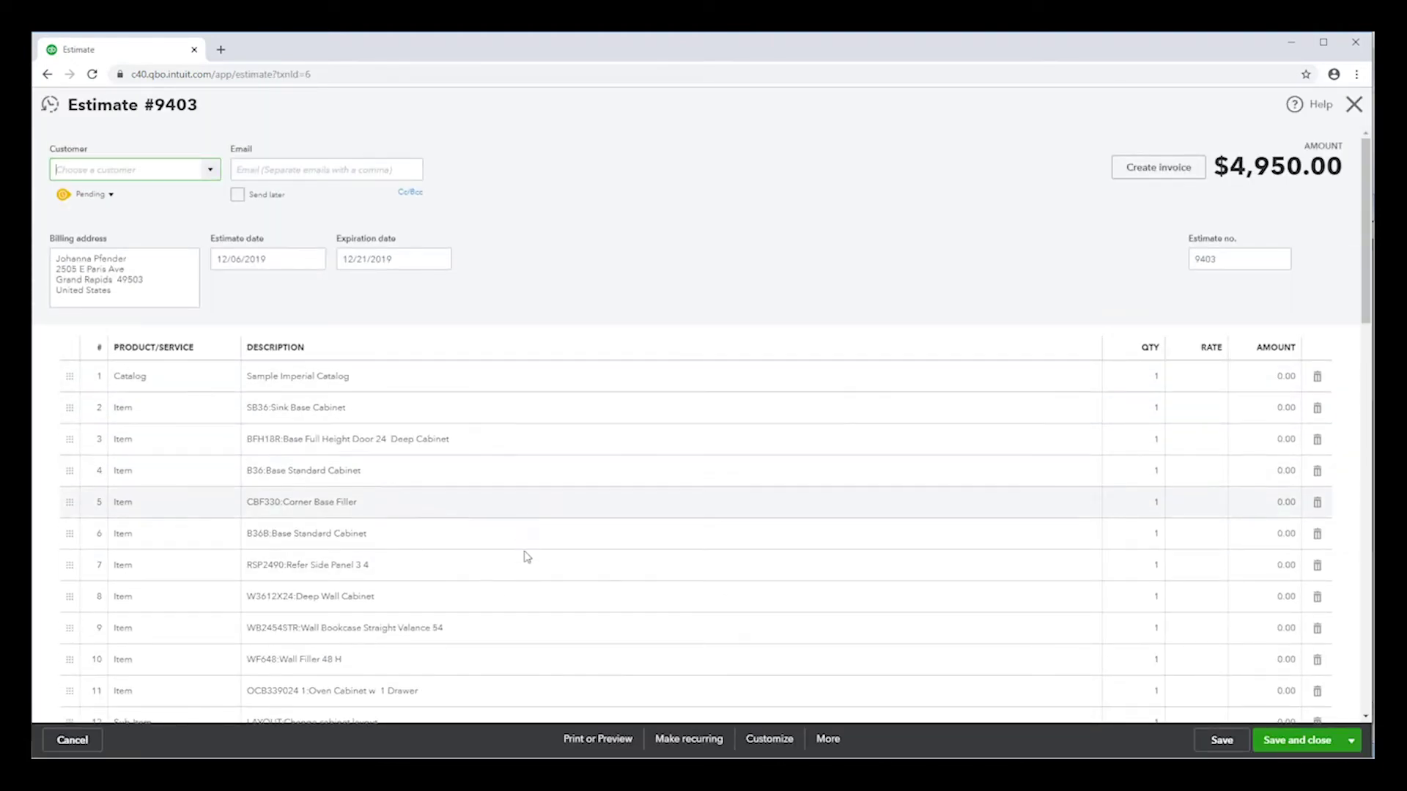
scroll(525, 561, down, 2)
scroll(524, 560, down, 2)
scroll(526, 562, down, 4)
scroll(525, 562, down, 3)
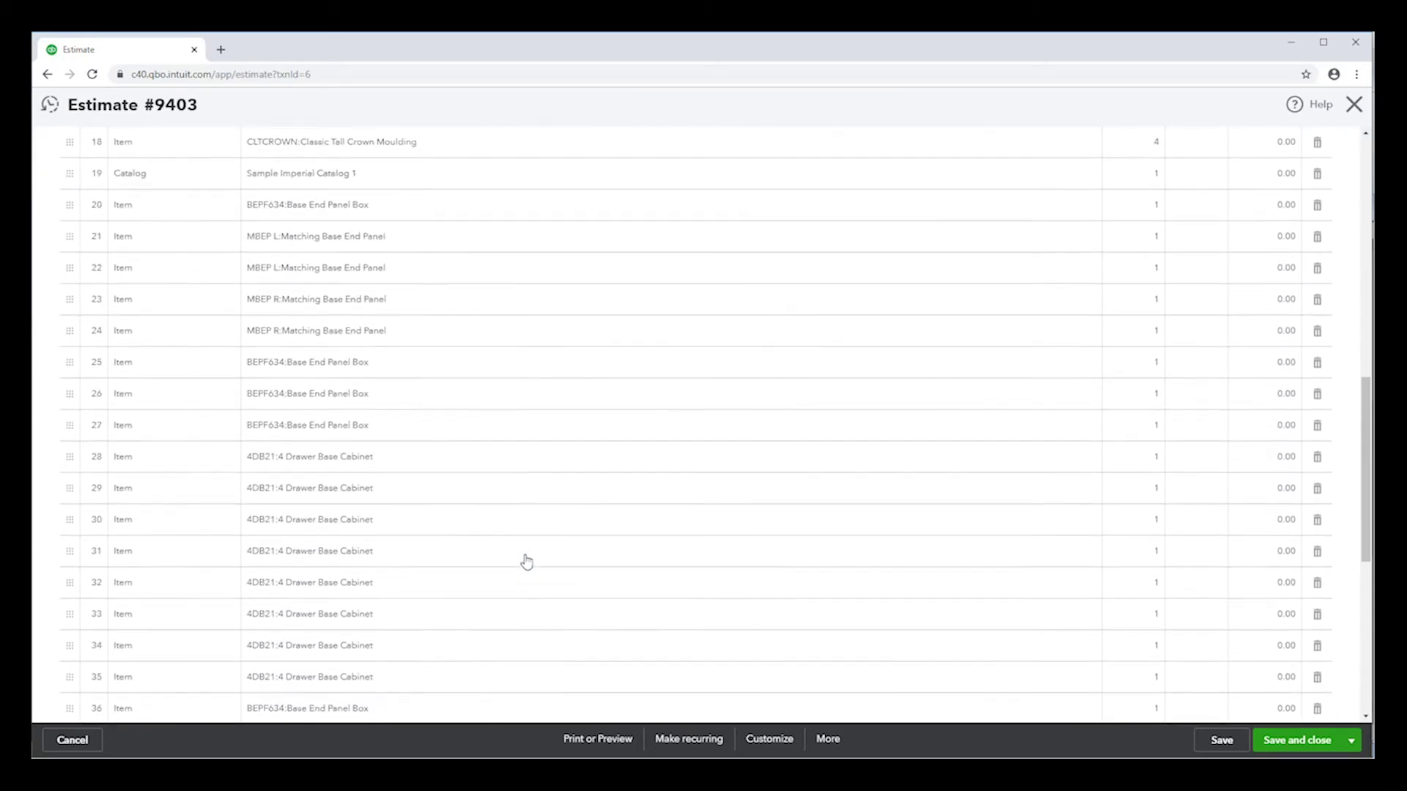
scroll(524, 562, down, 3)
scroll(525, 561, down, 2)
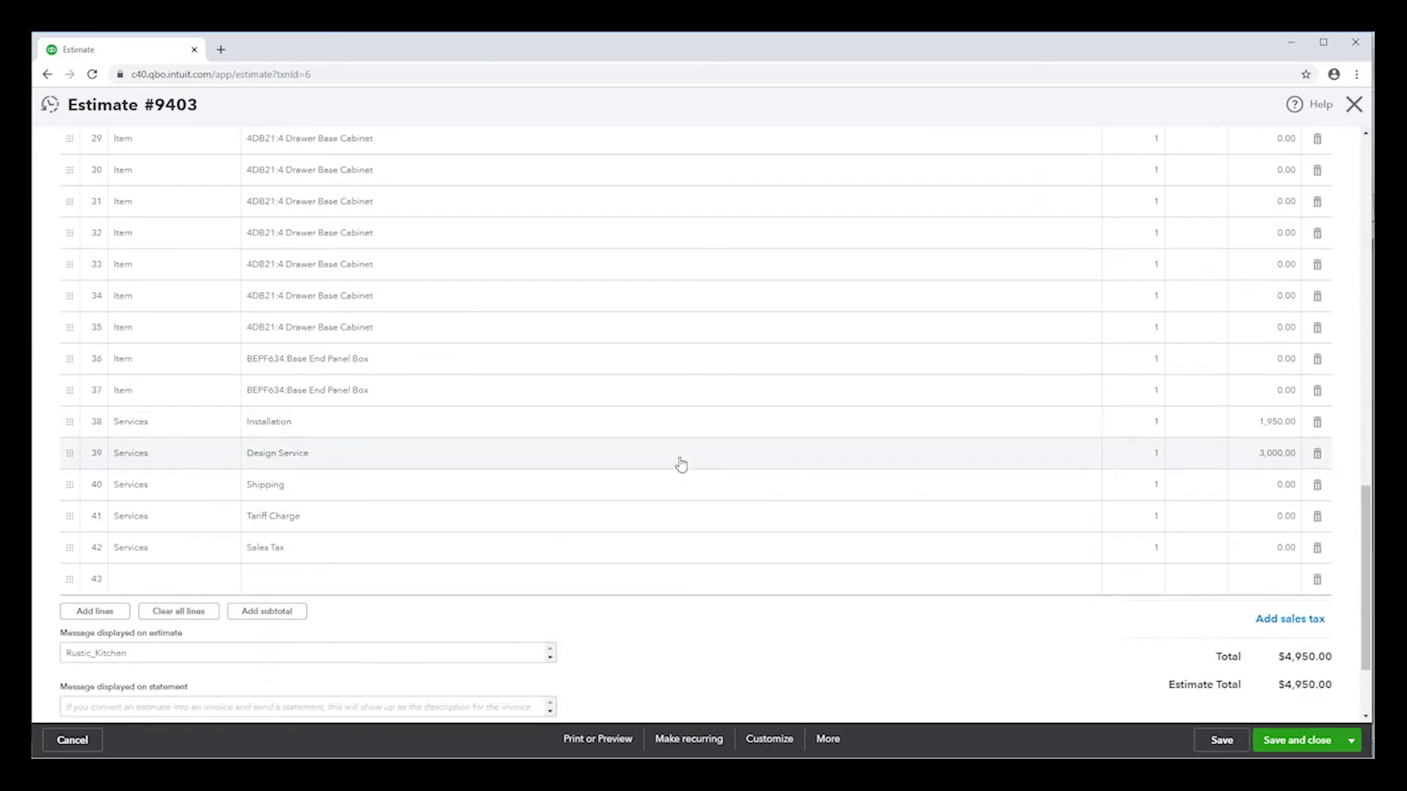
scroll(675, 556, down, 2)
scroll(685, 582, up, 4)
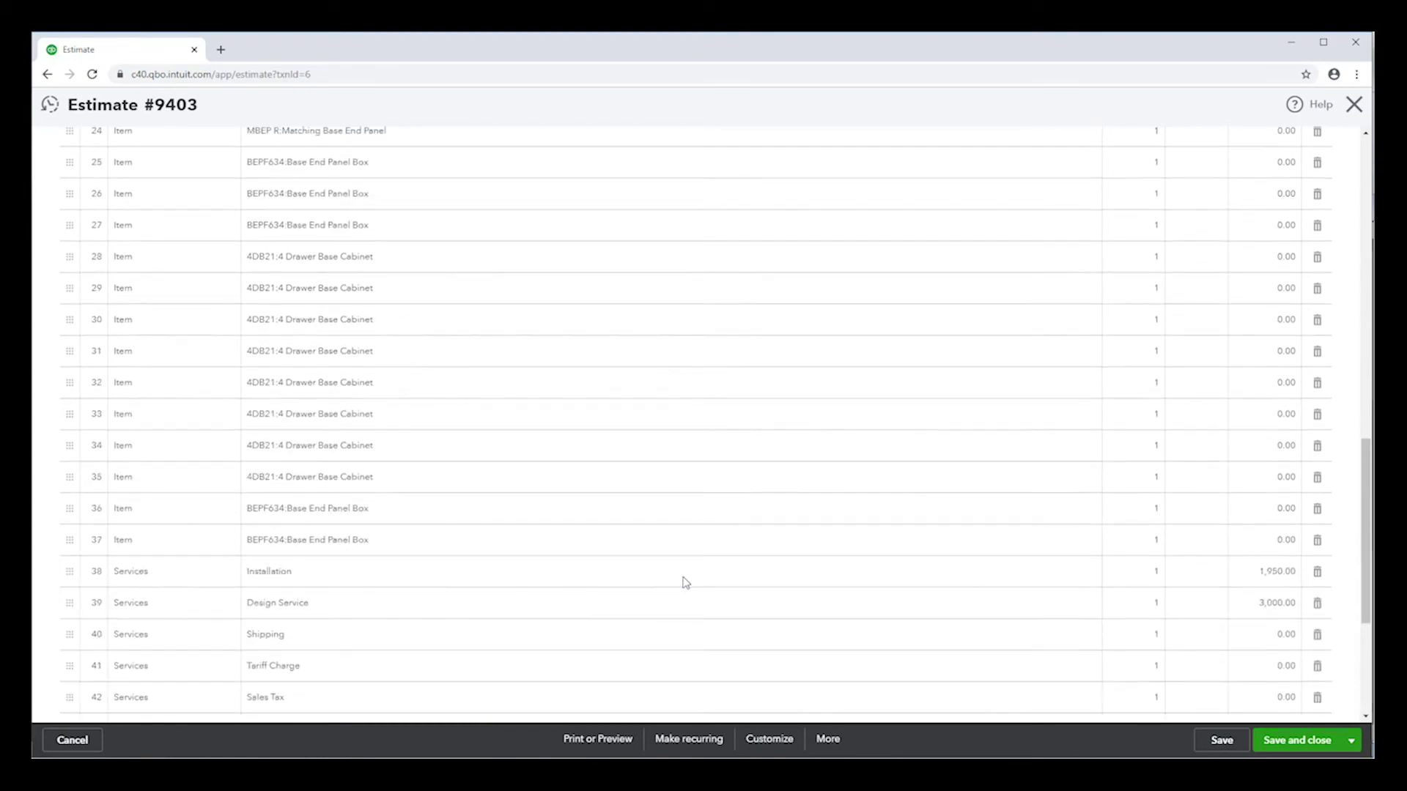
scroll(685, 582, up, 6)
scroll(685, 583, up, 8)
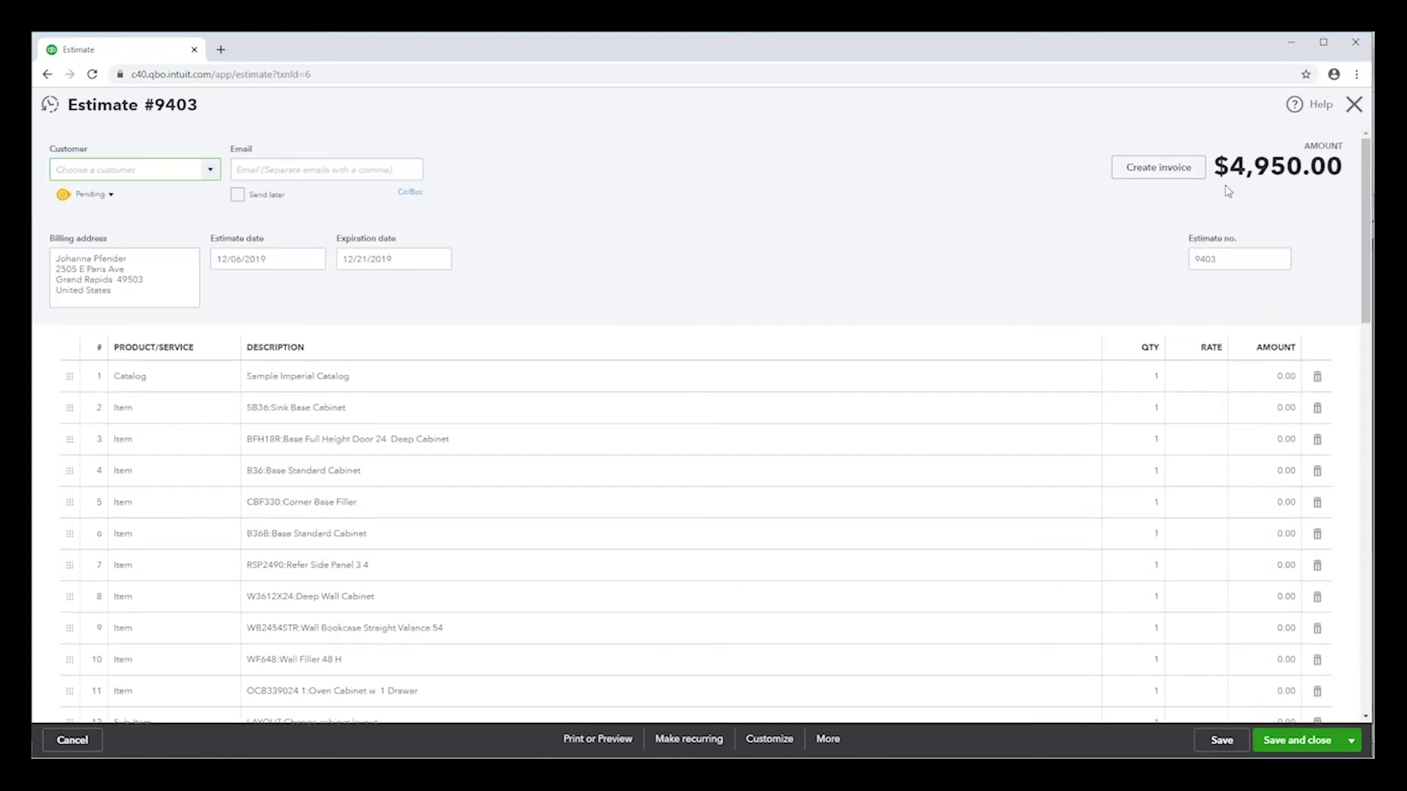
click(1354, 104)
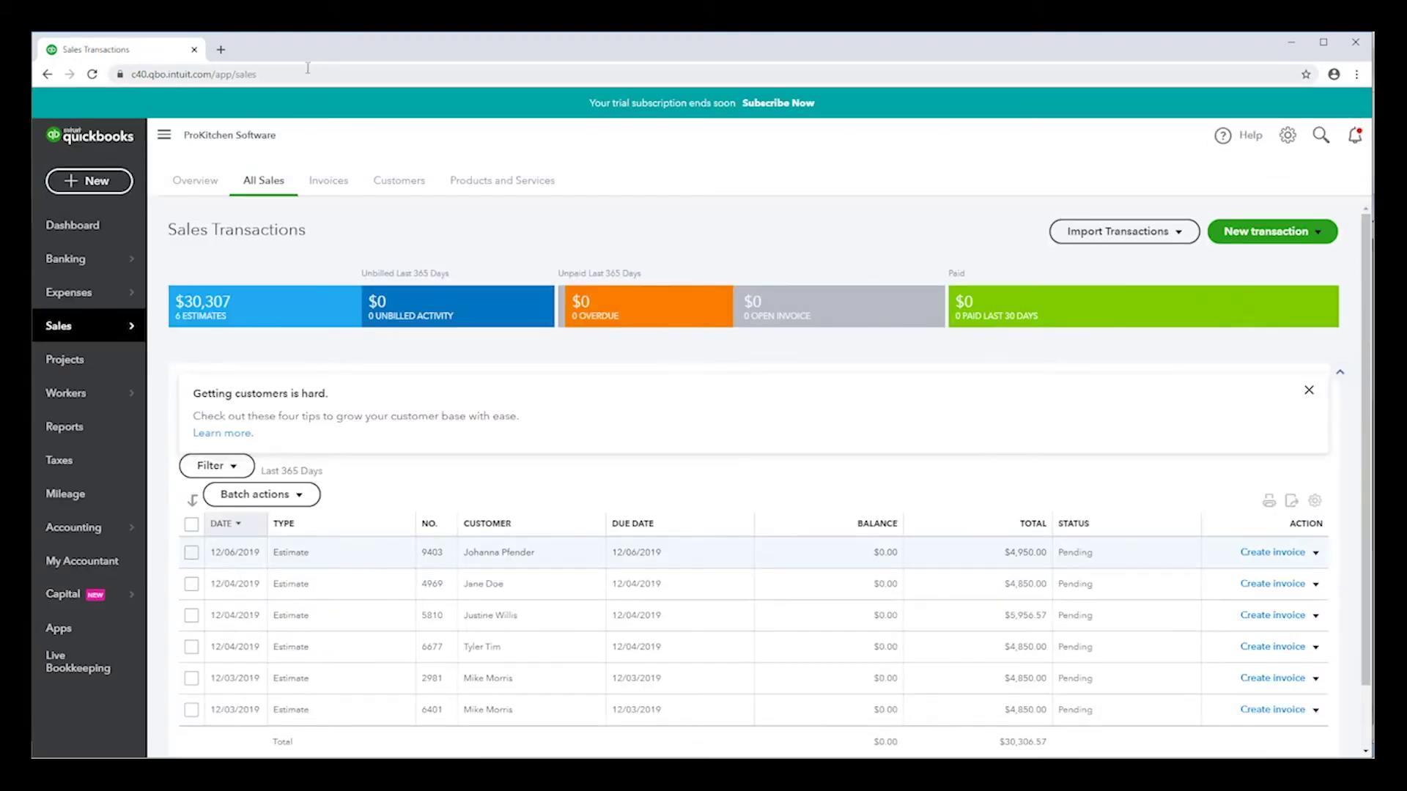
Hide QuickBooks and close the Export Design with QuickBook Online dialog.
click(1286, 42)
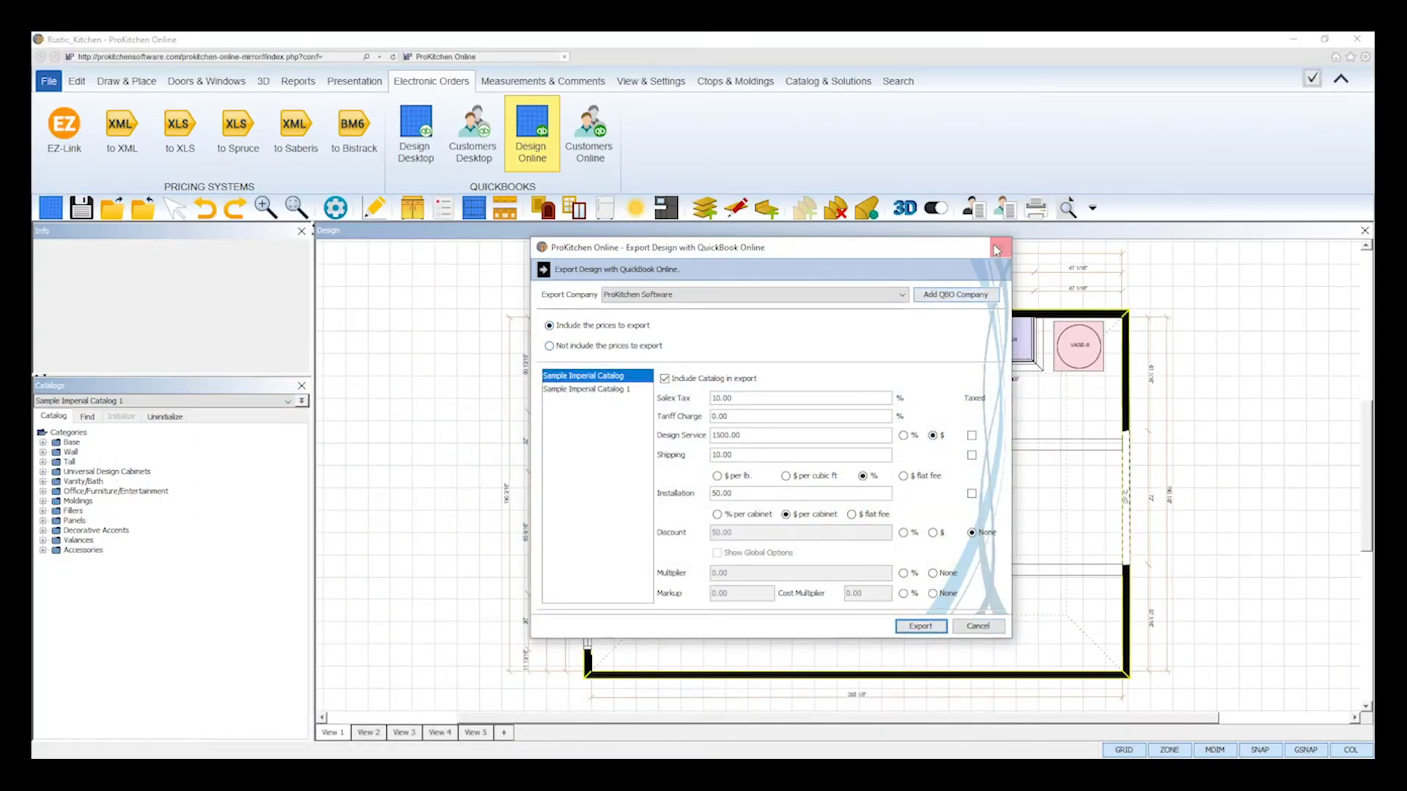
click(1000, 247)
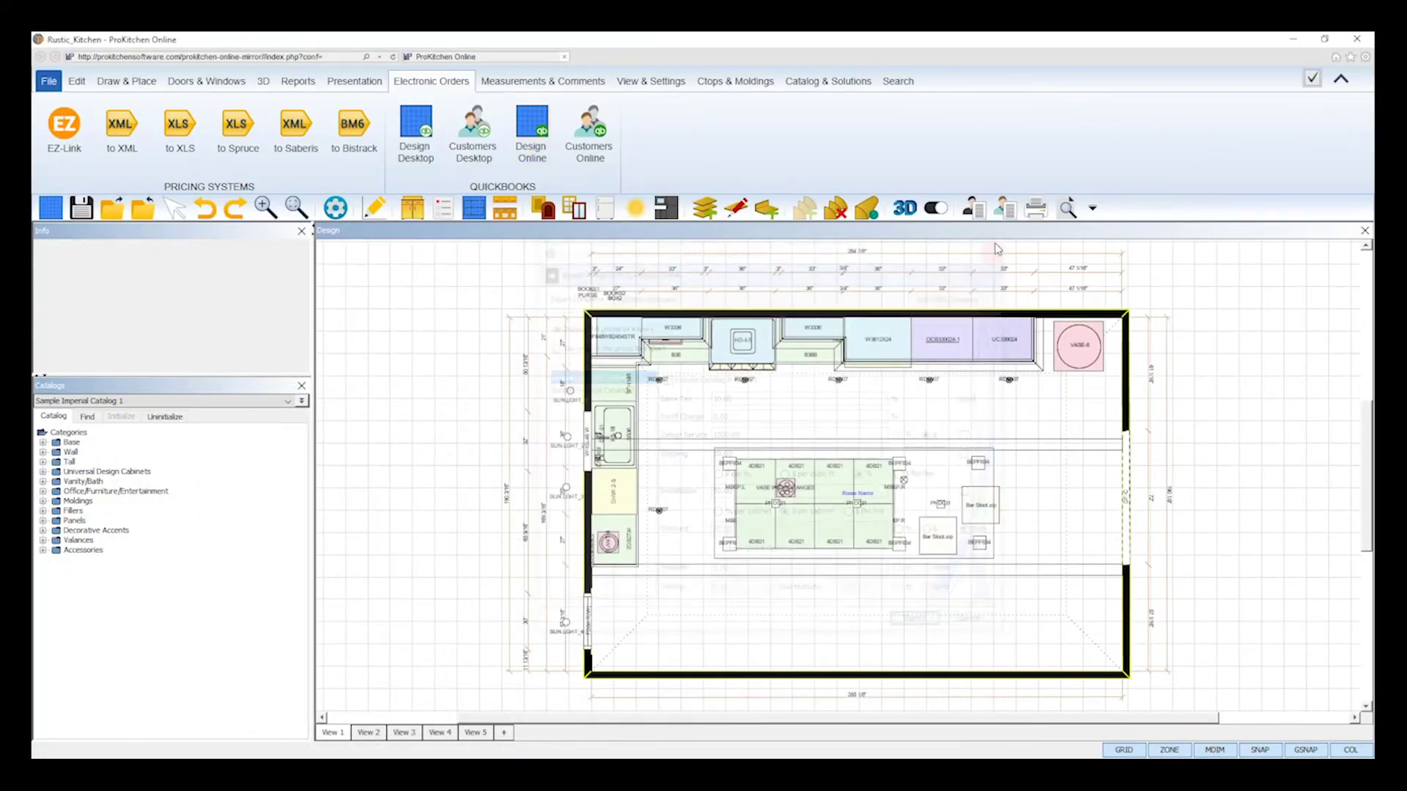
Start the Customers Online export with ProKitchen Software as the export company.
click(605, 159)
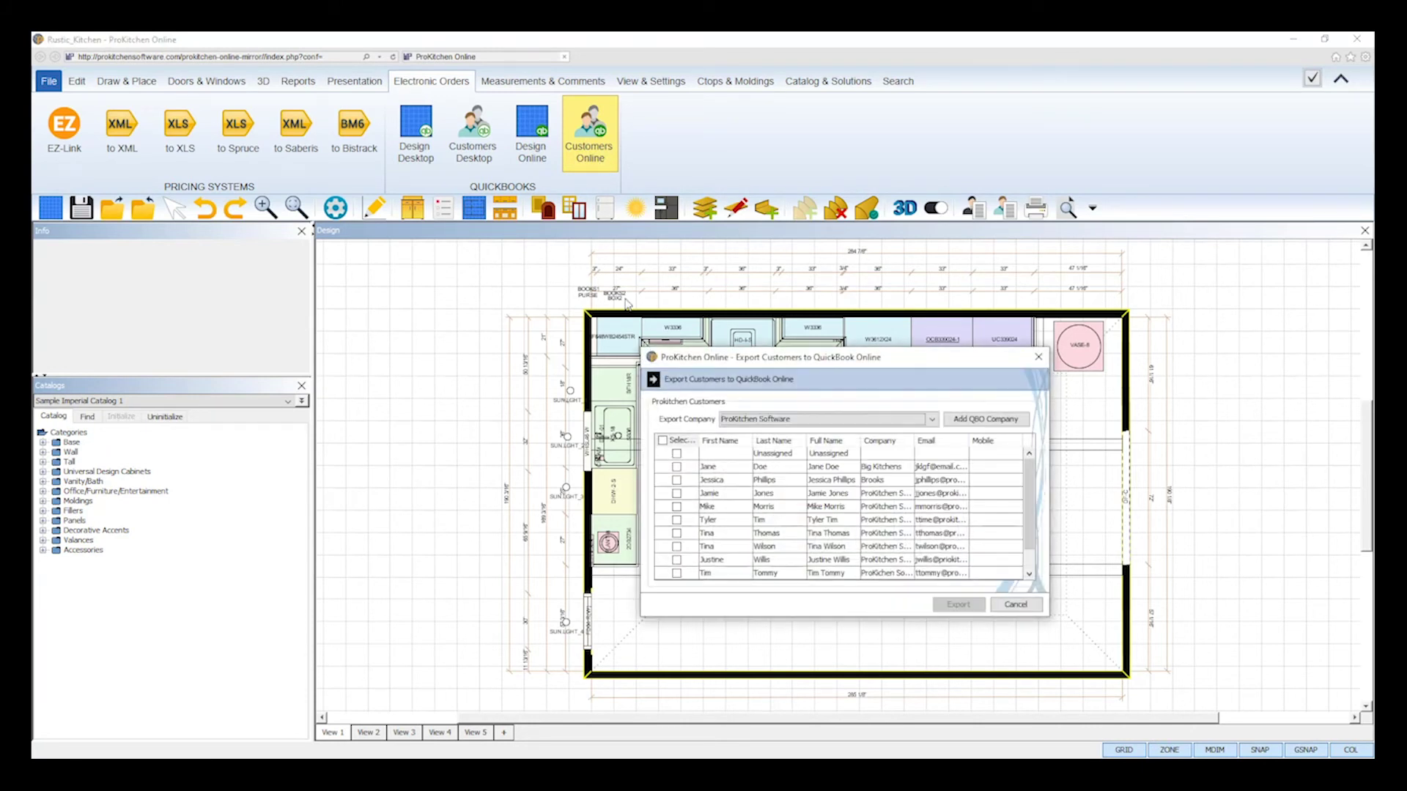
click(749, 423)
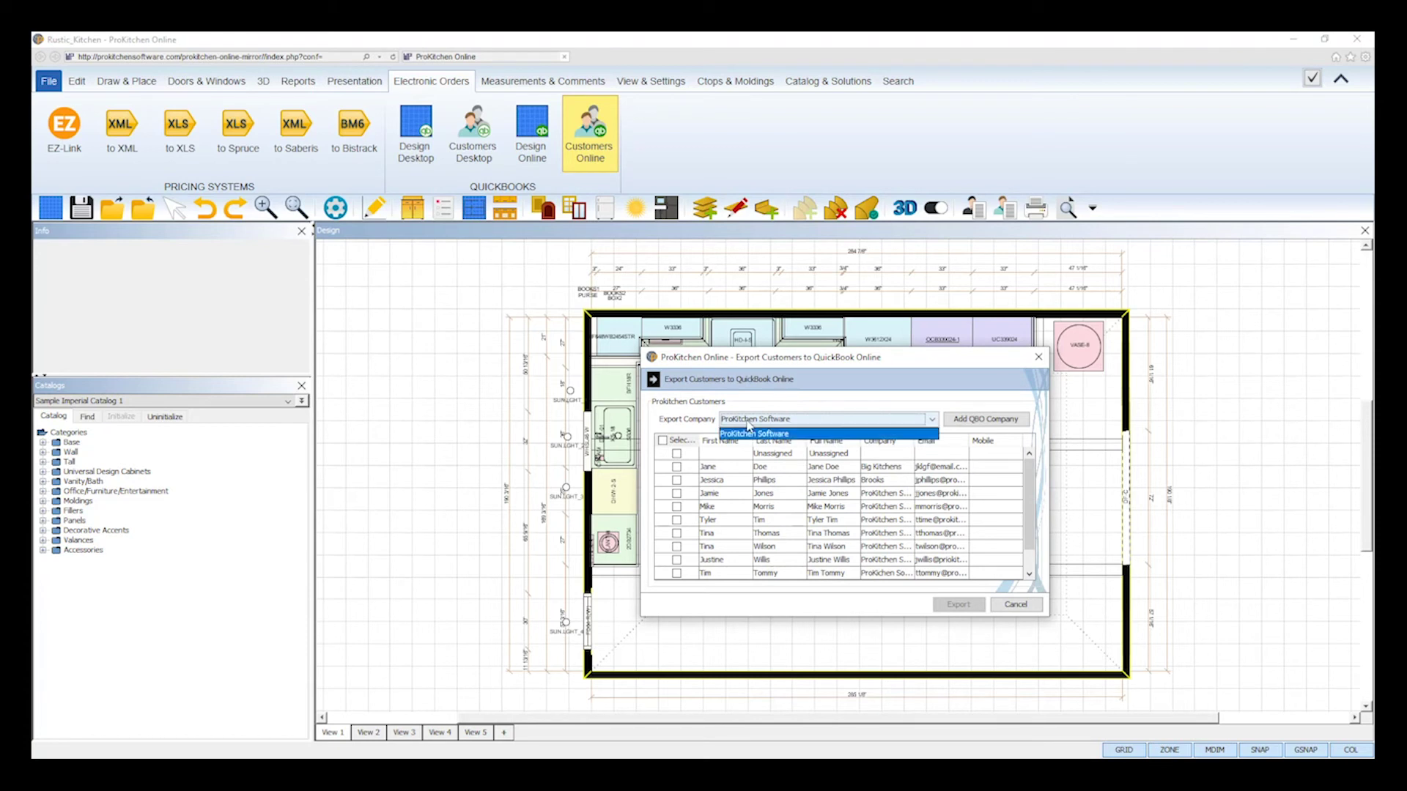
click(747, 423)
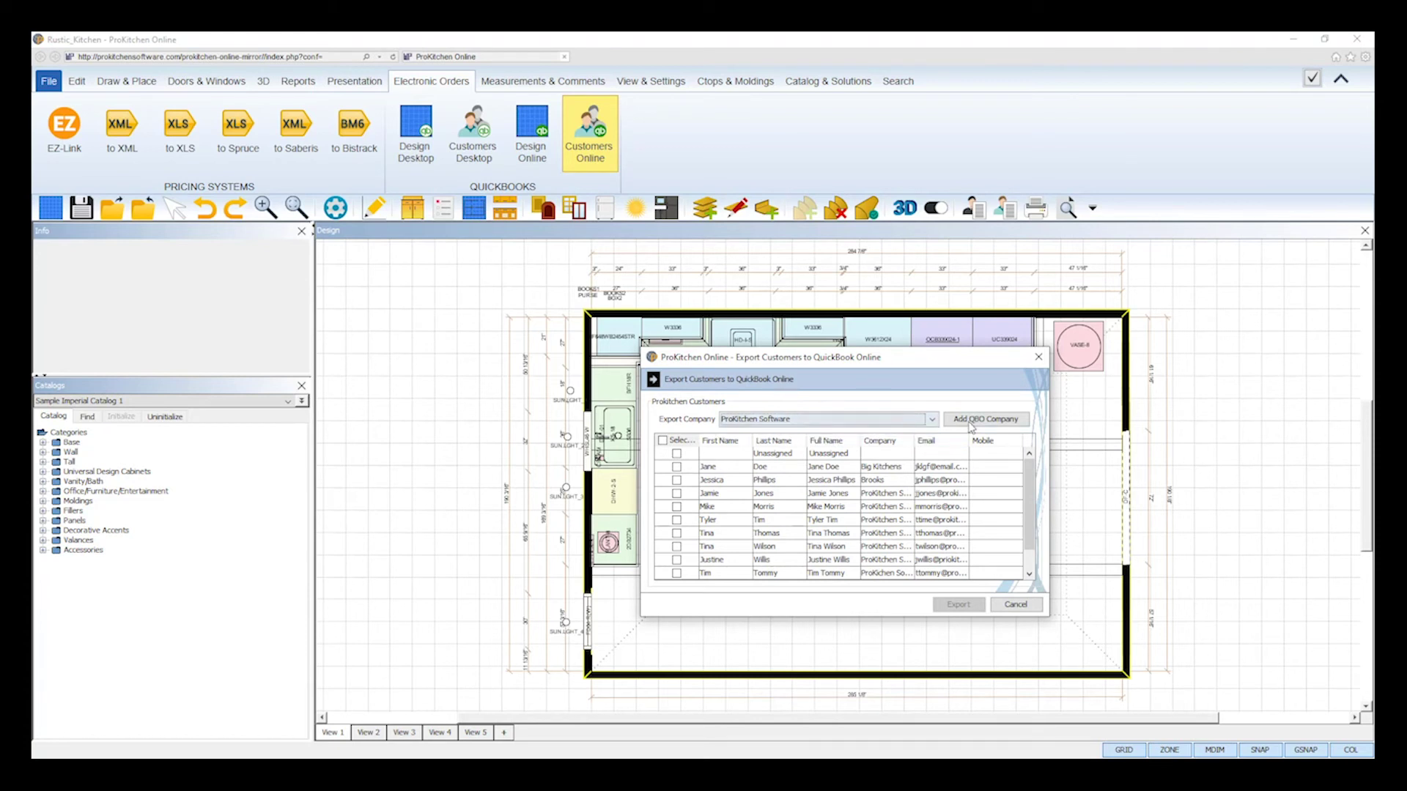
scroll(689, 474, down, 1)
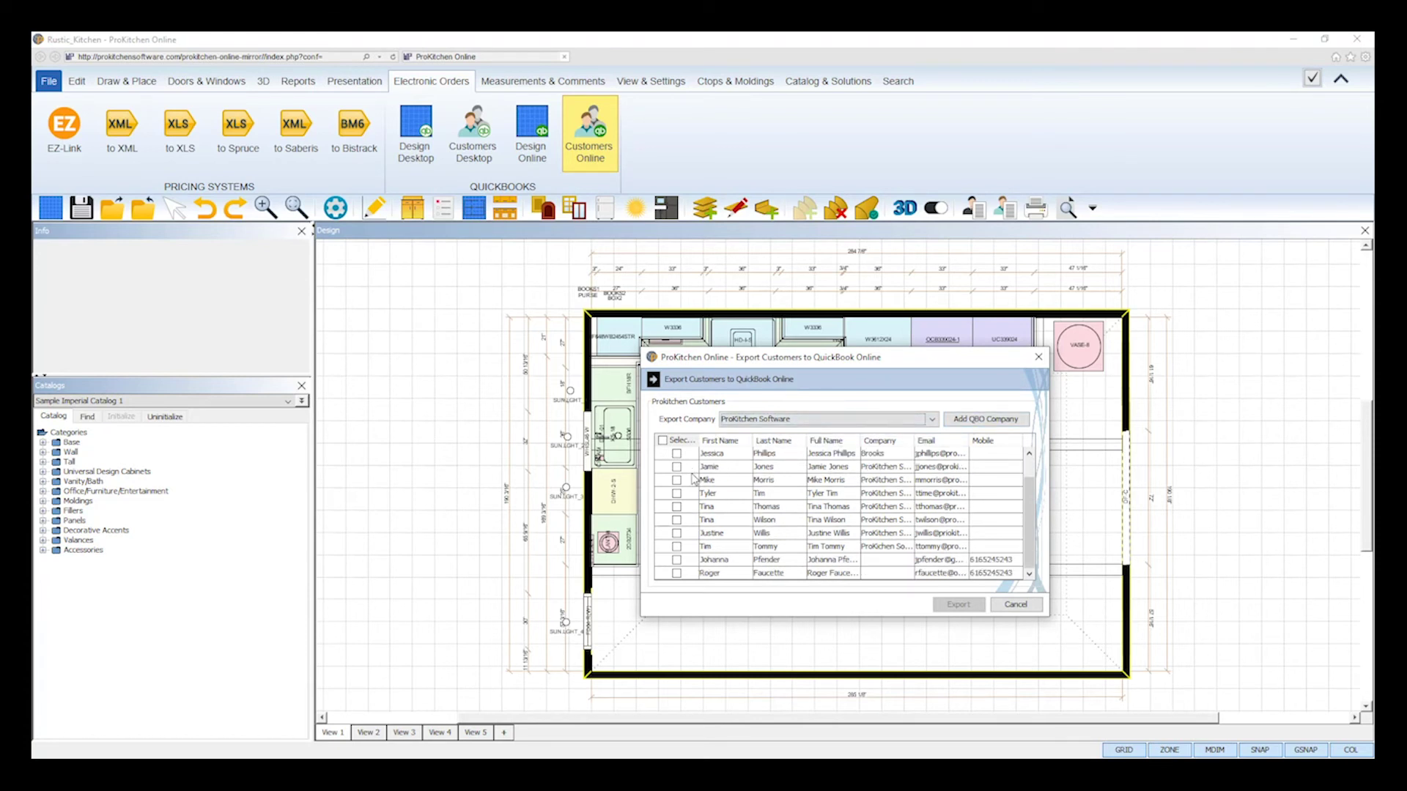
Mark only the one intended customer, export it to QuickBooks Online, and dismiss the completion message.
click(677, 574)
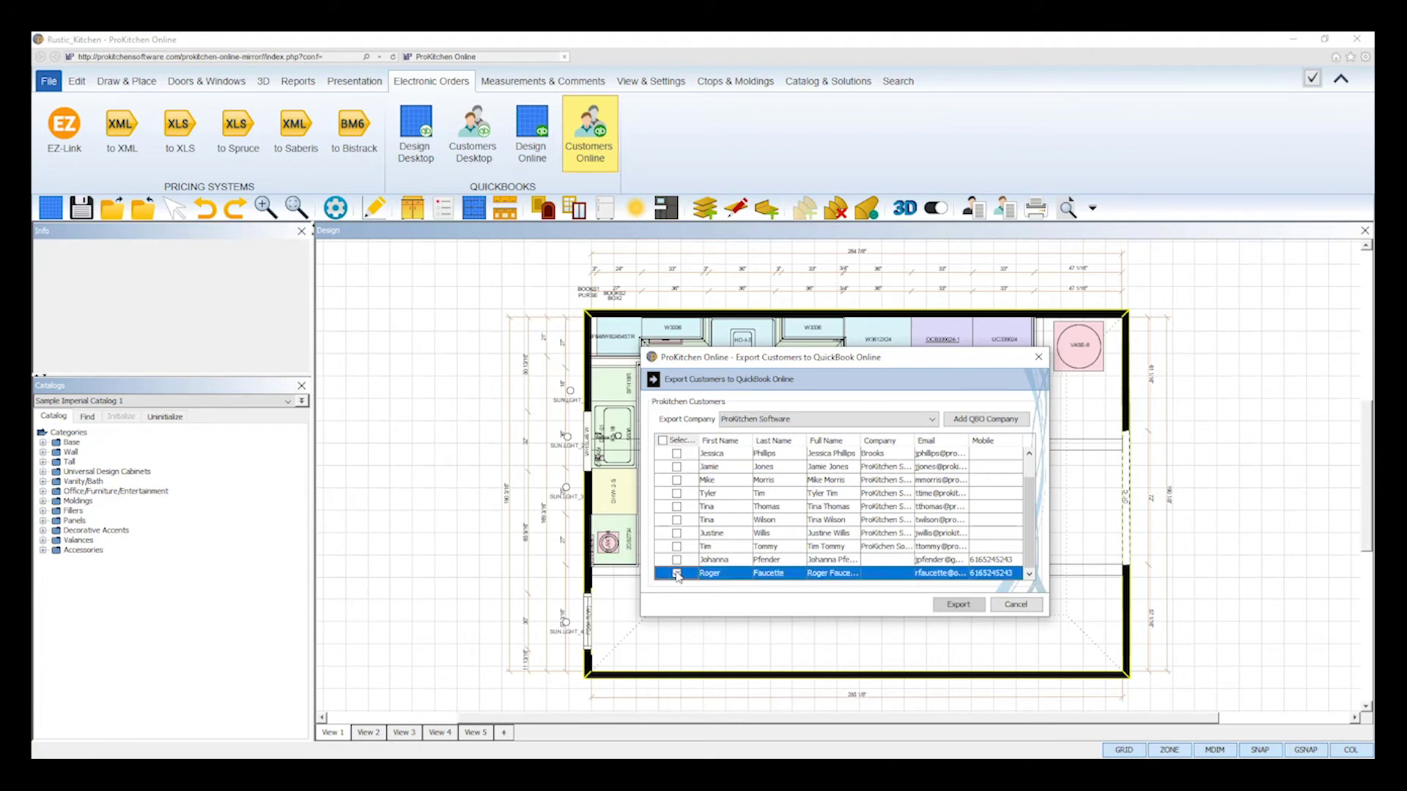
click(677, 547)
click(677, 520)
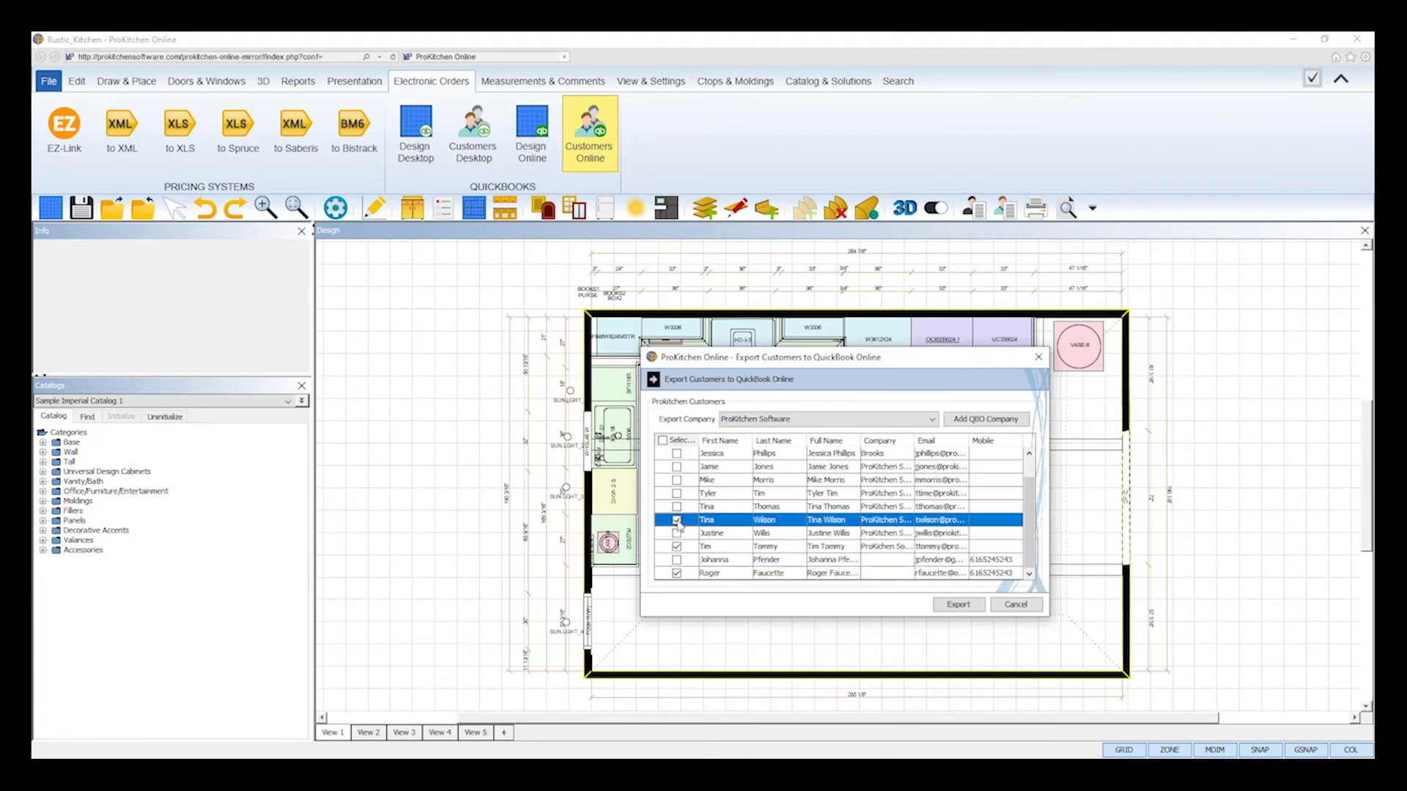
click(677, 521)
click(677, 547)
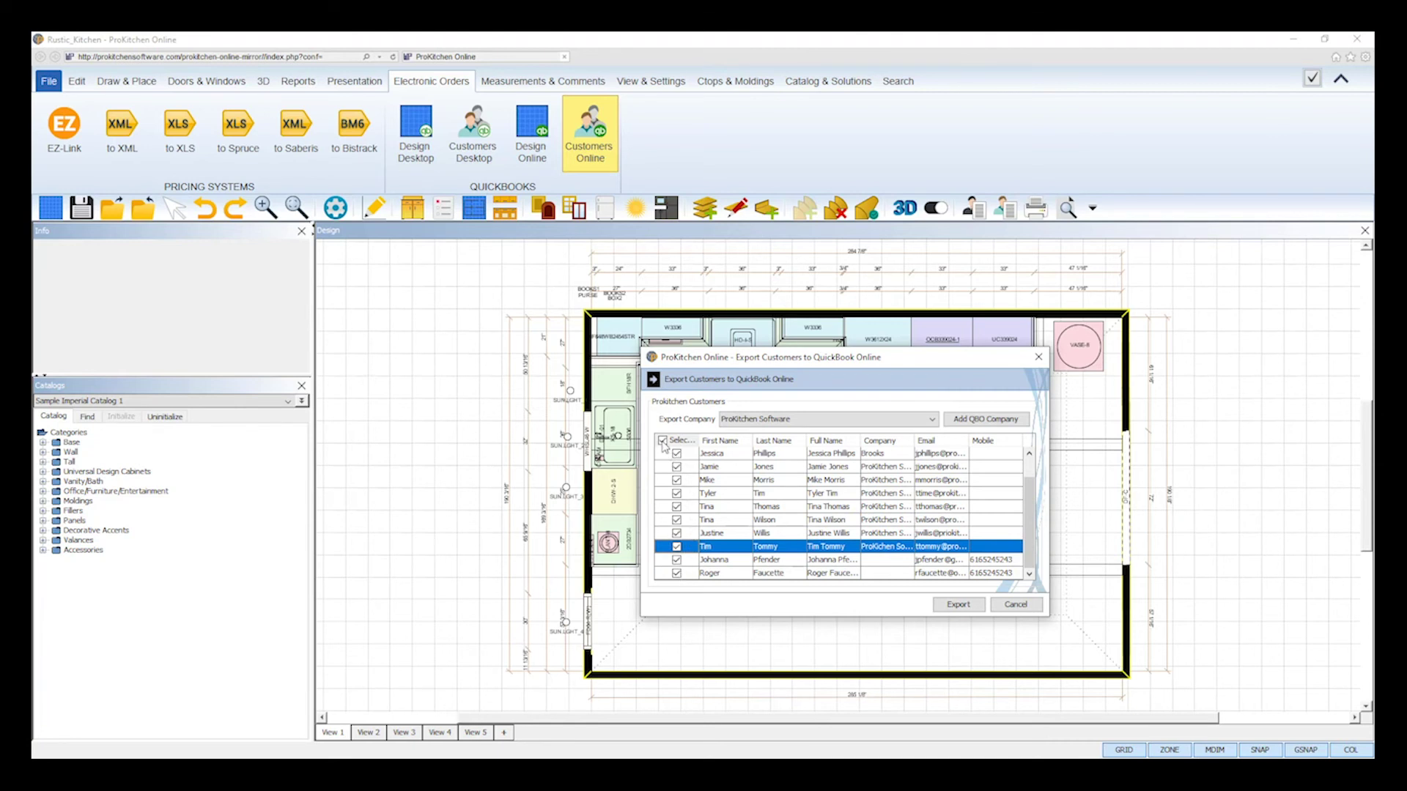
click(663, 441)
click(676, 573)
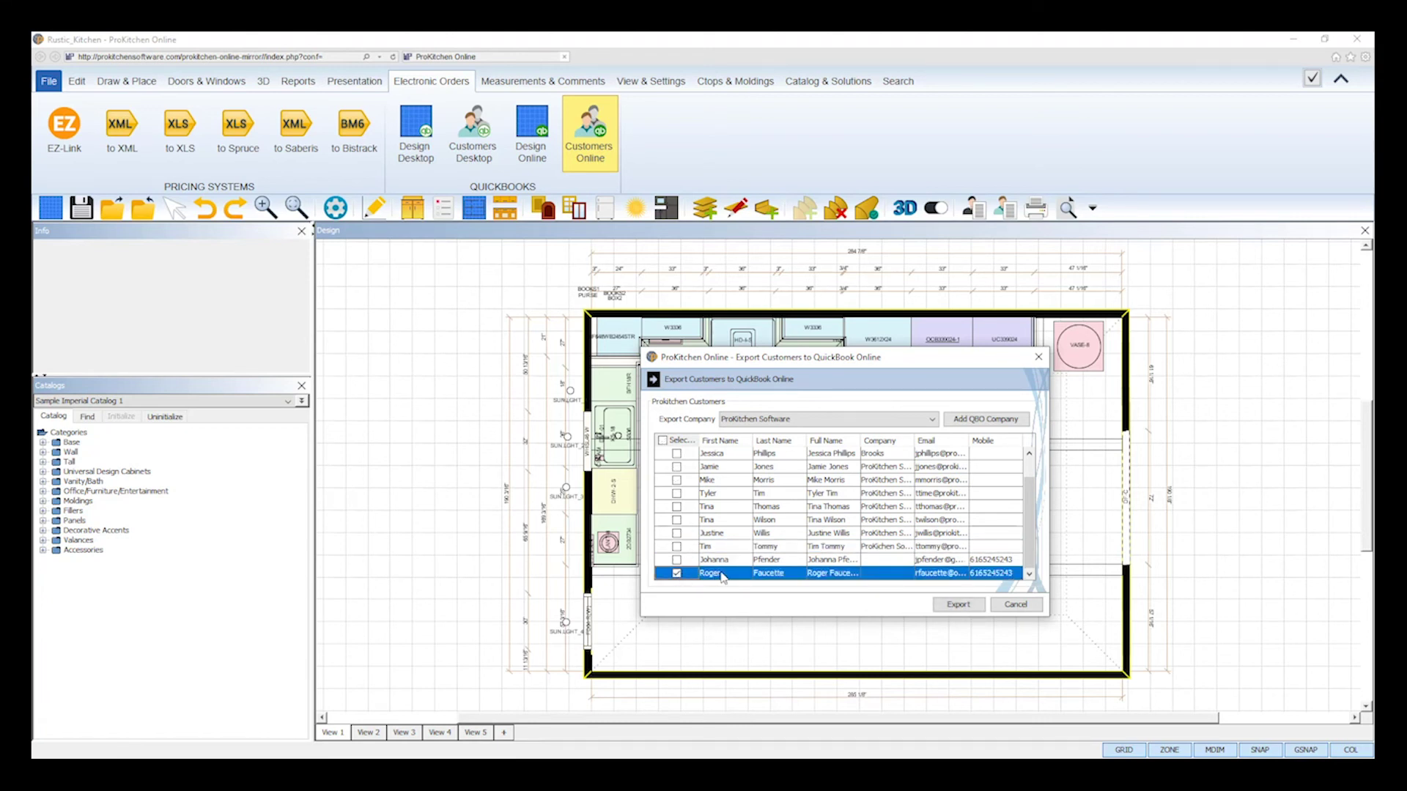
click(946, 607)
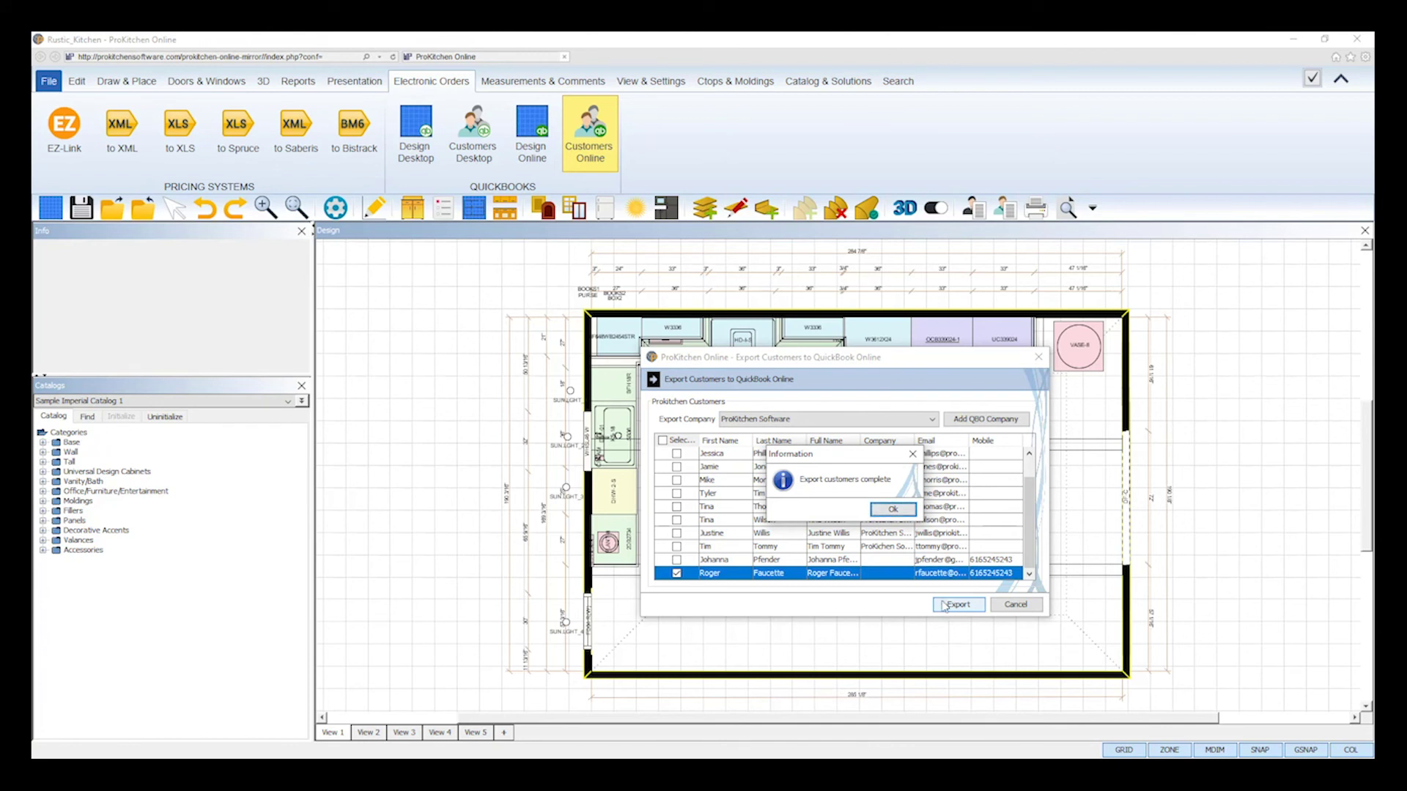
click(897, 511)
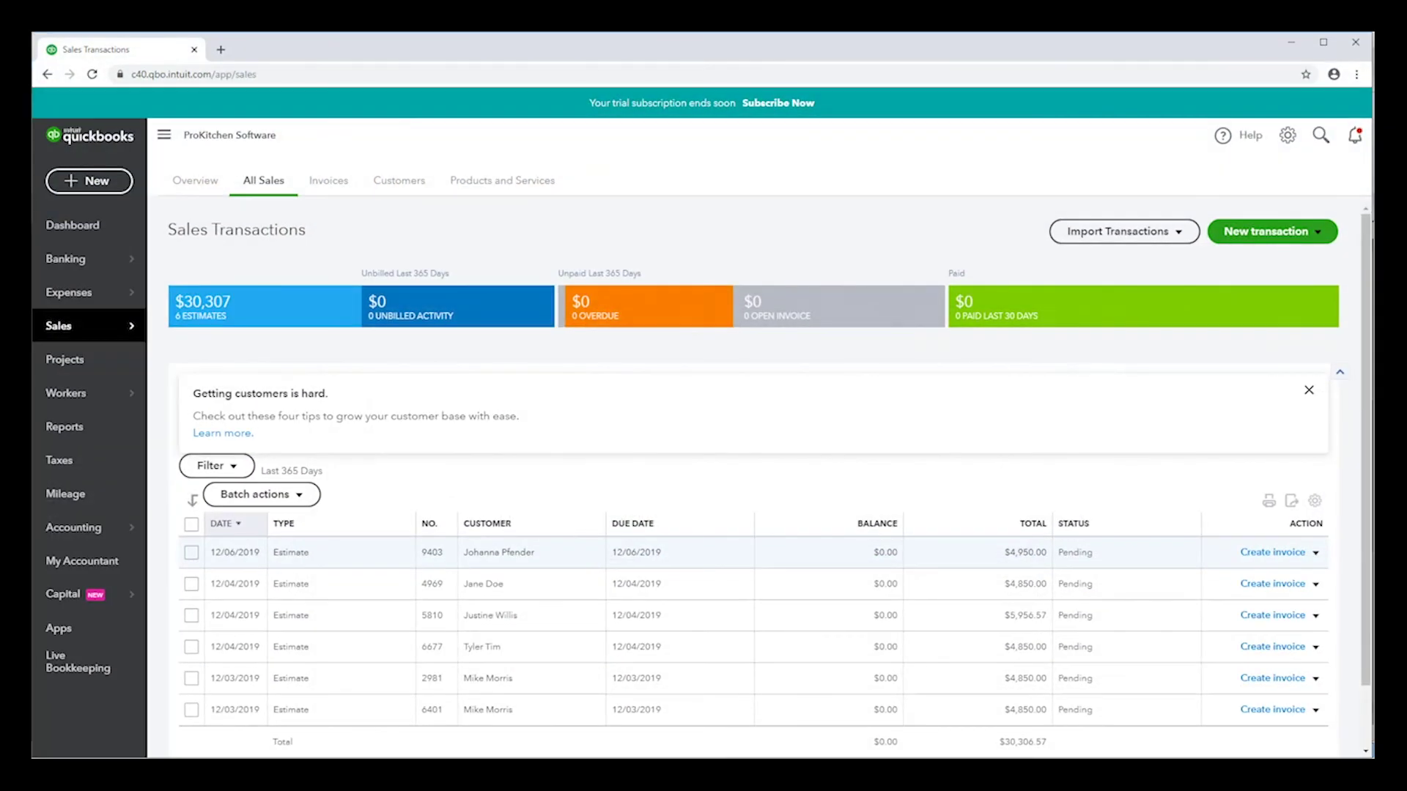
mouse_move(66, 327)
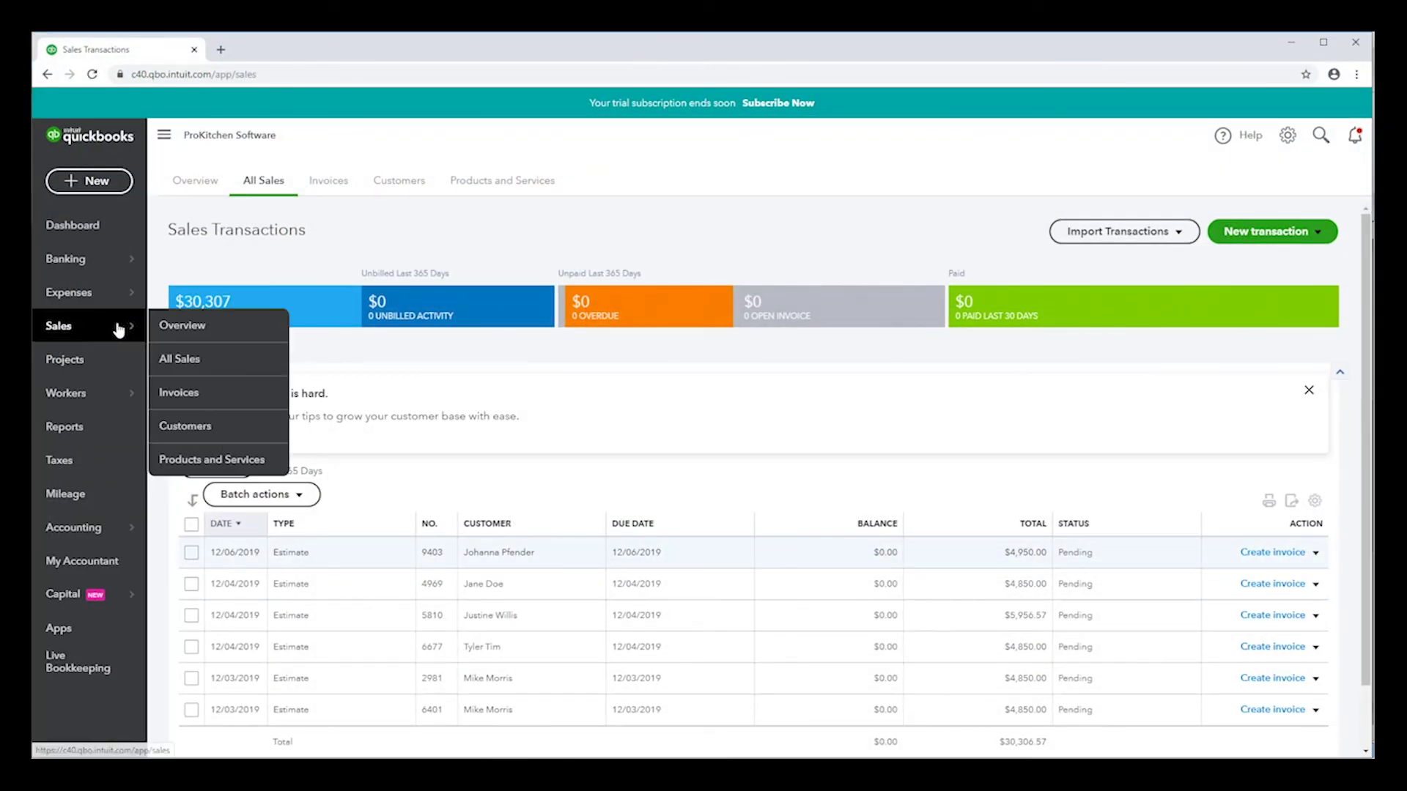
Check the exported customer's phone and address in QuickBooks Customers, then cancel ProKitchen's Export Customers dialog.
click(192, 425)
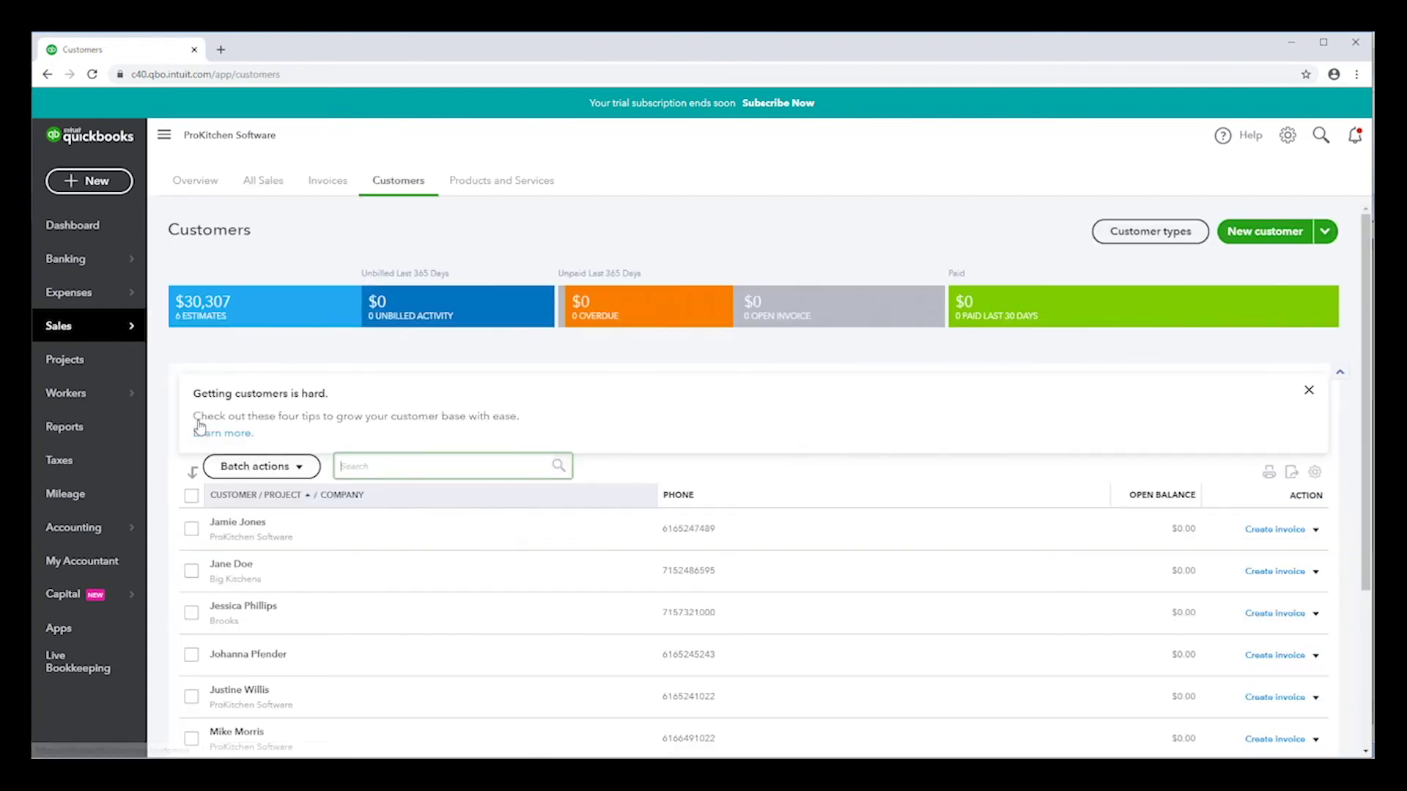
scroll(311, 458, down, 3)
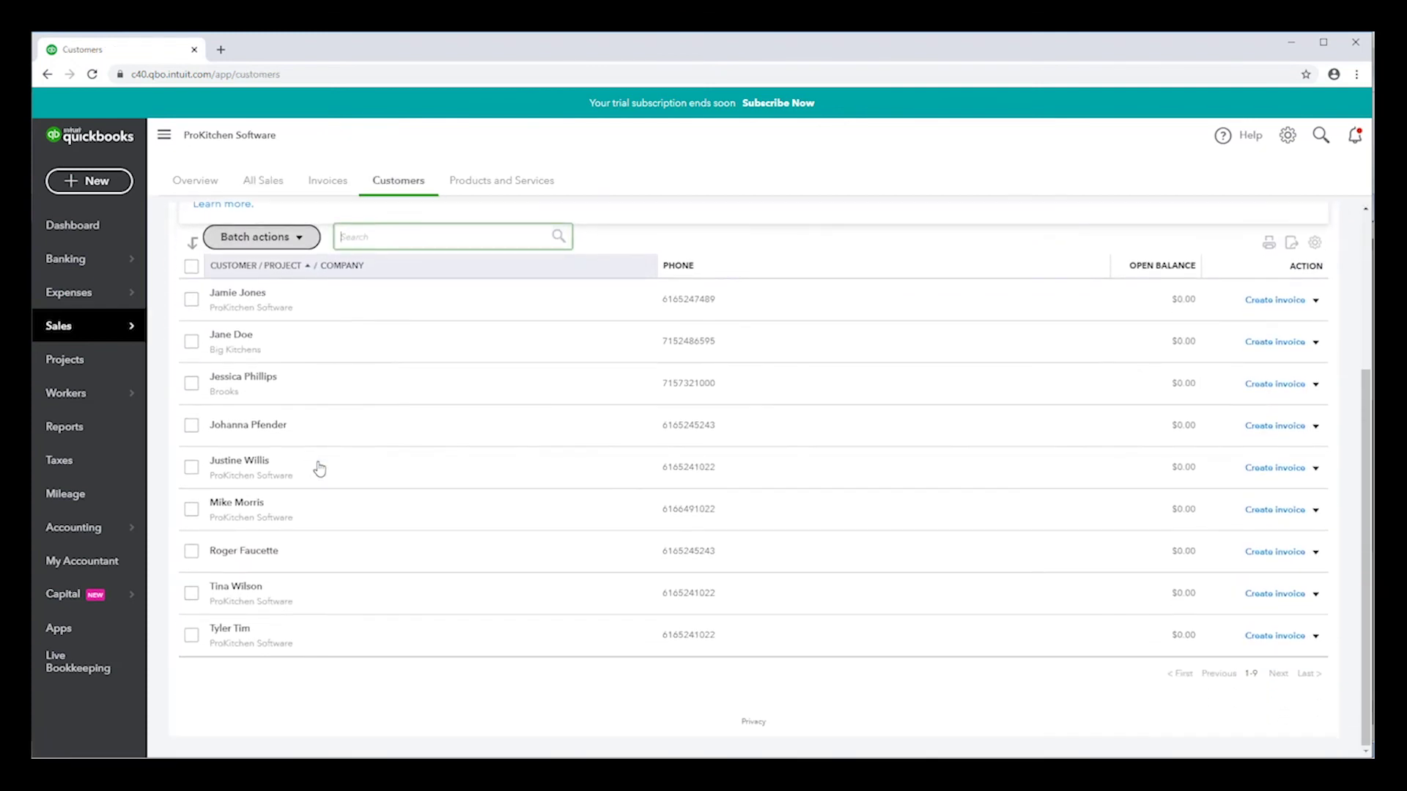
click(277, 562)
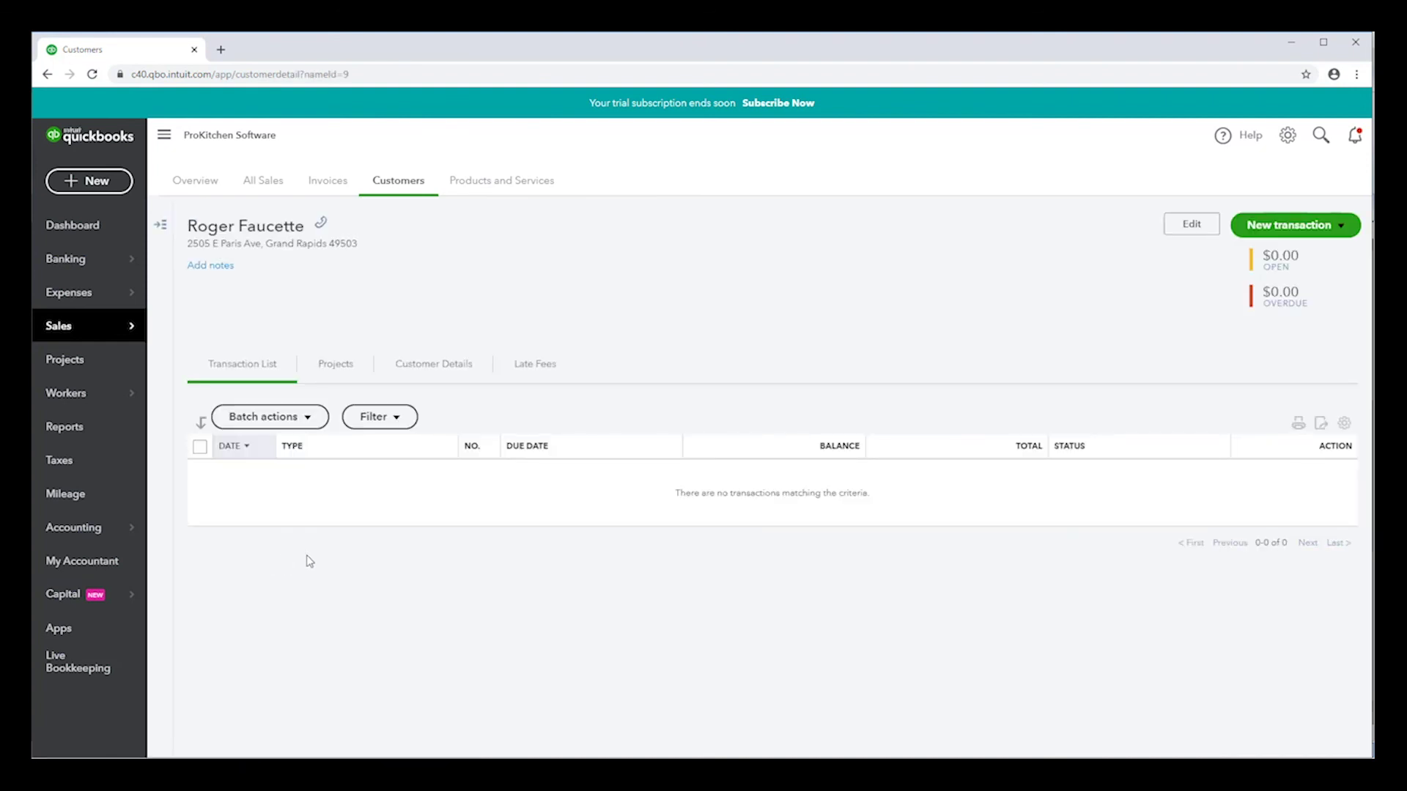
click(456, 369)
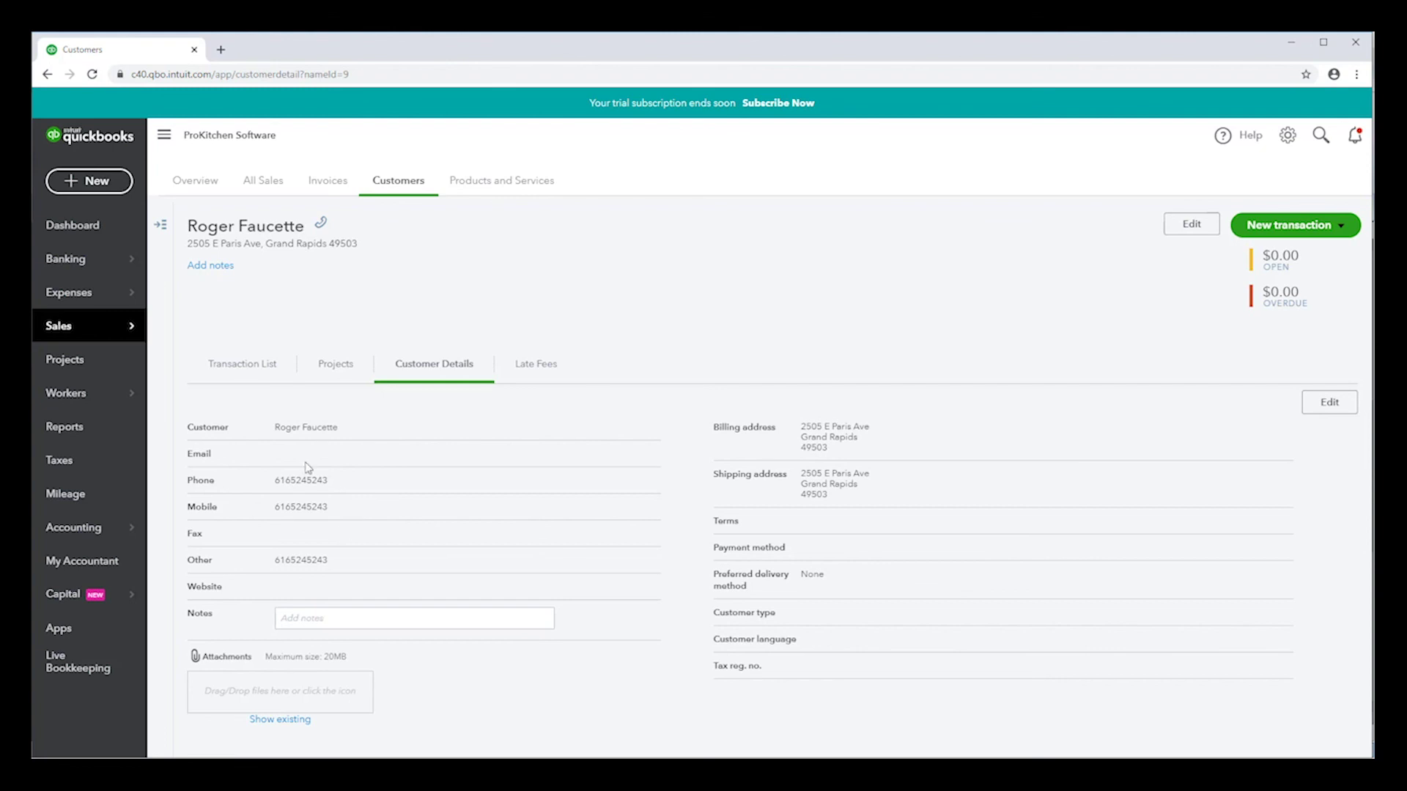
click(1290, 40)
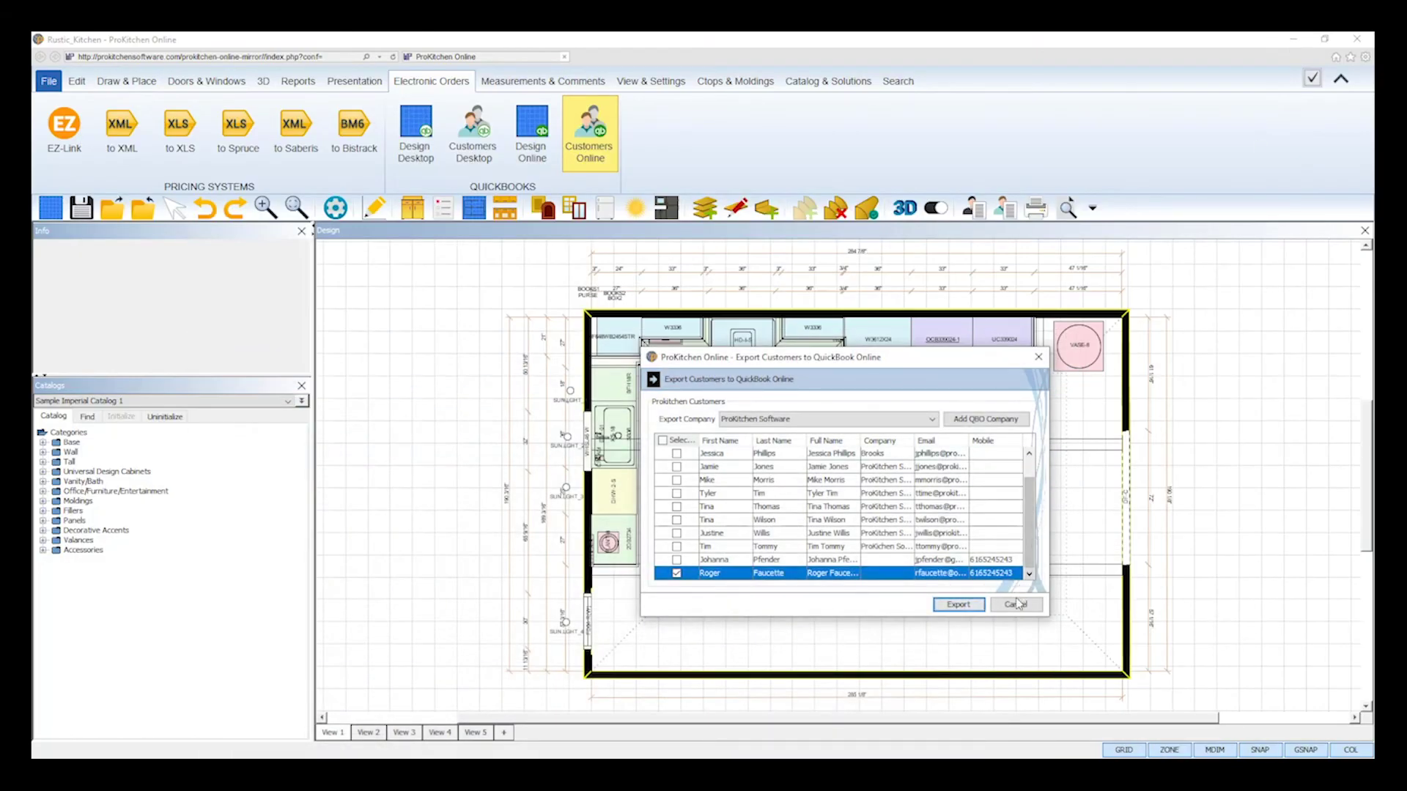
click(1038, 357)
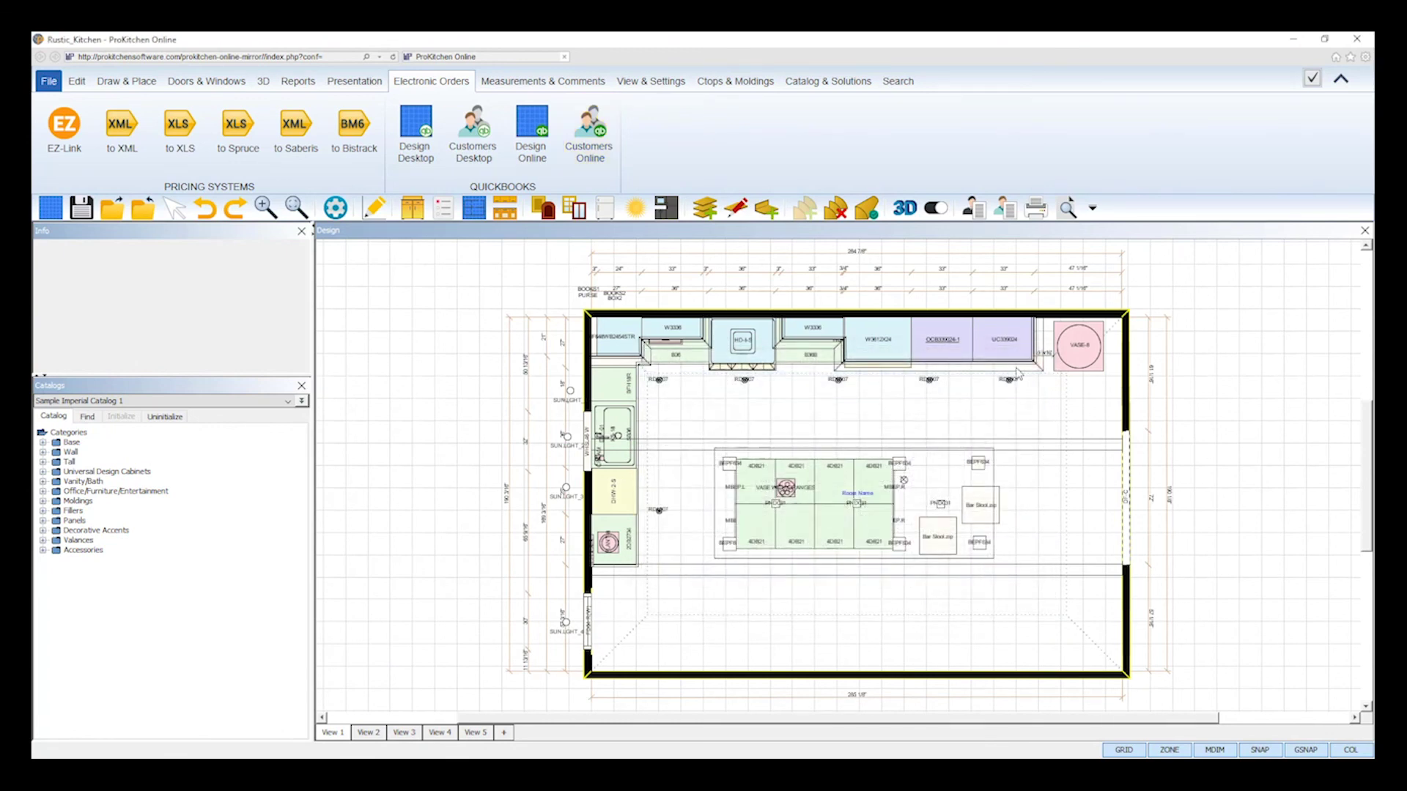